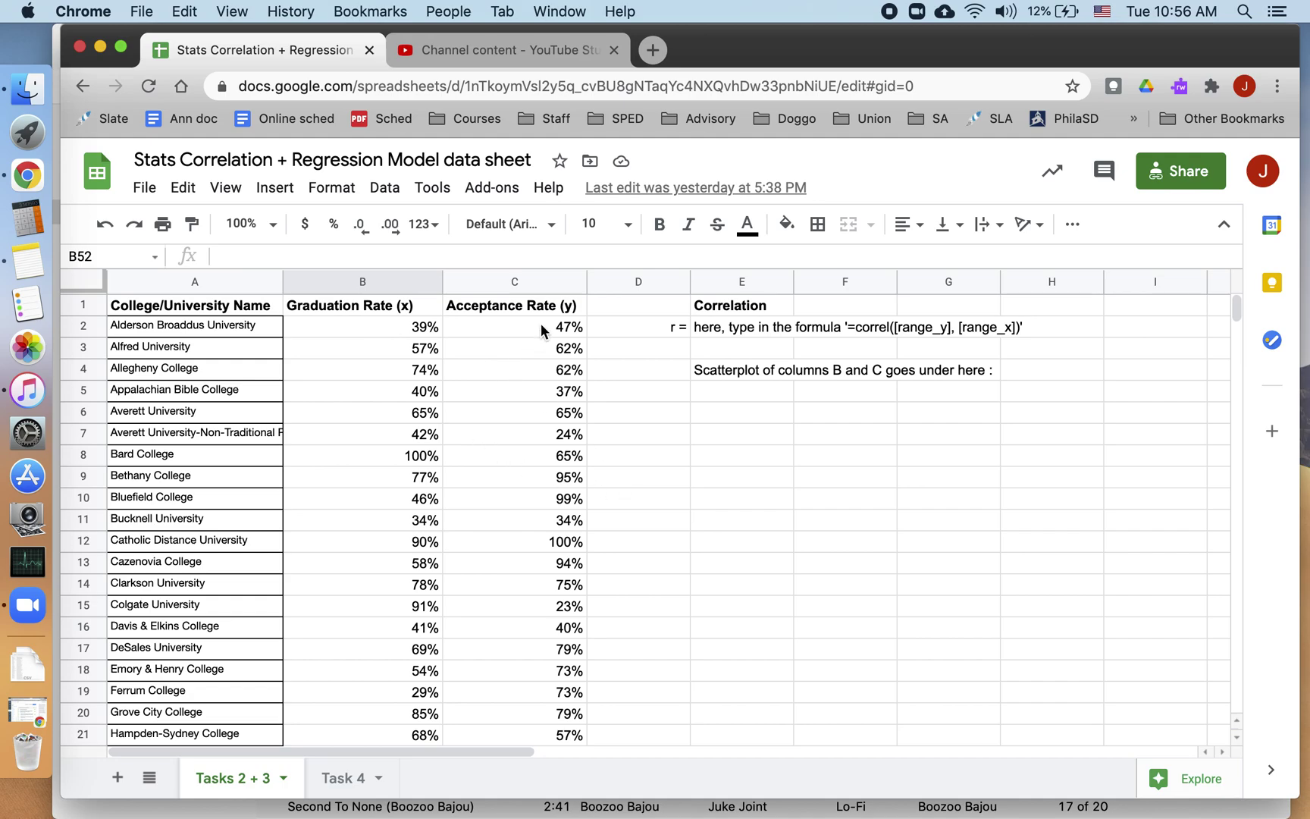
Review the Acceptance Rate (y) and Graduation Rate (x) headings and scroll through the data.
left_click(524, 309)
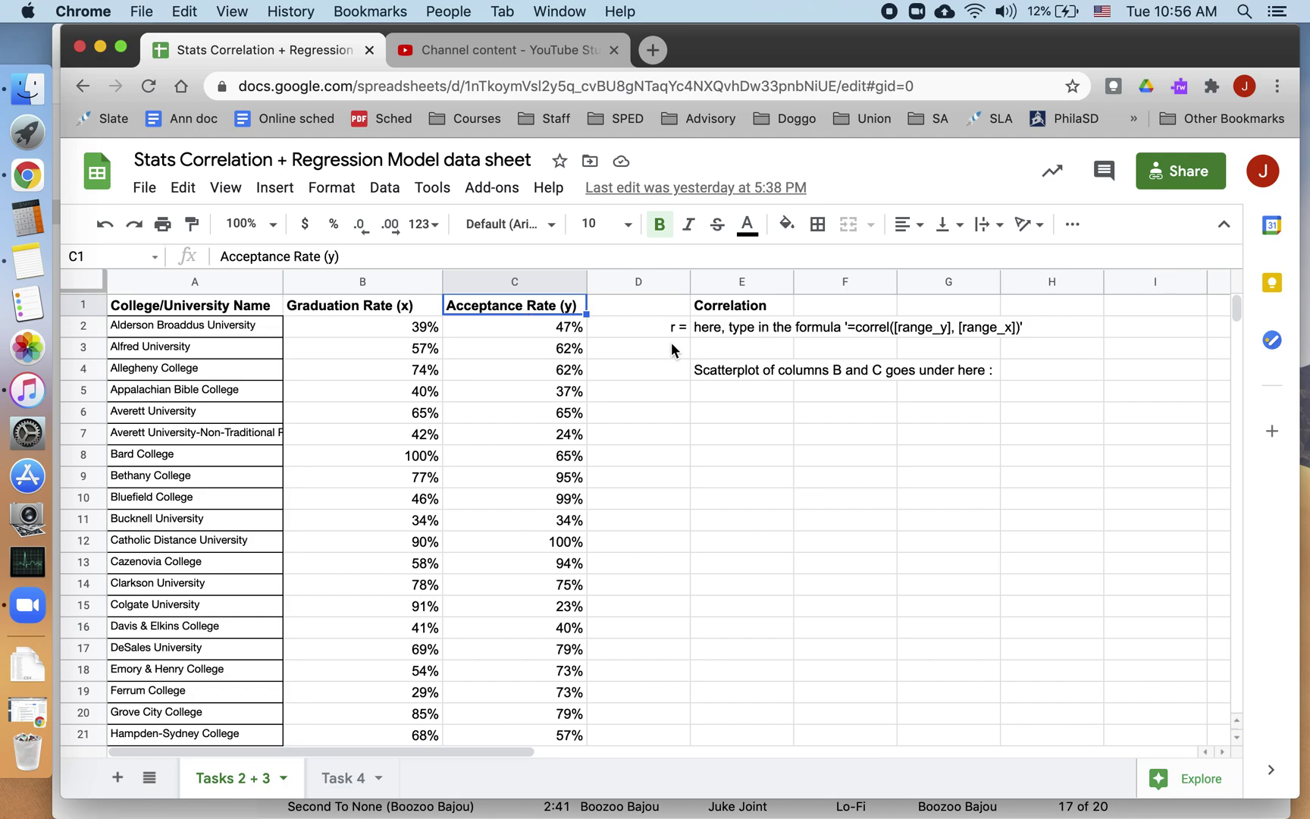
left_click(710, 440)
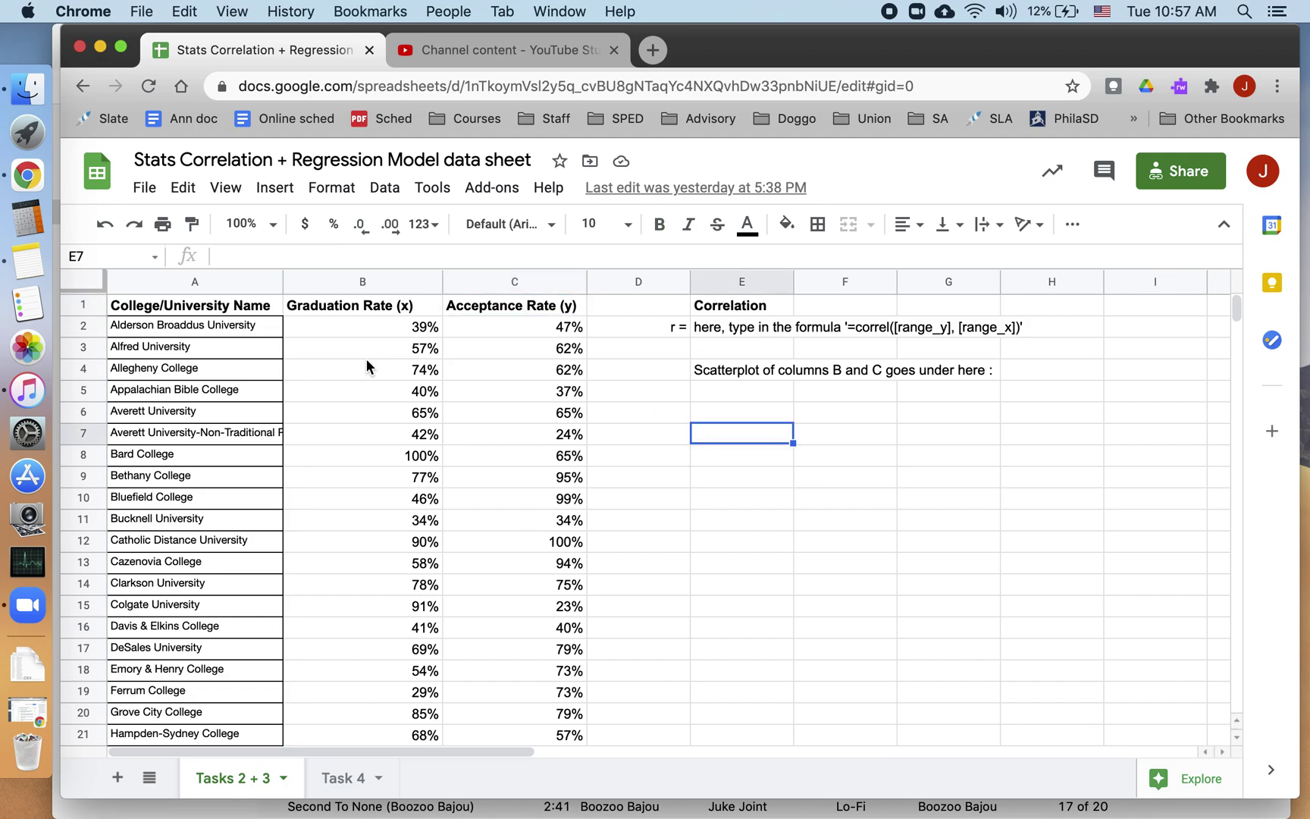
left_click(355, 306)
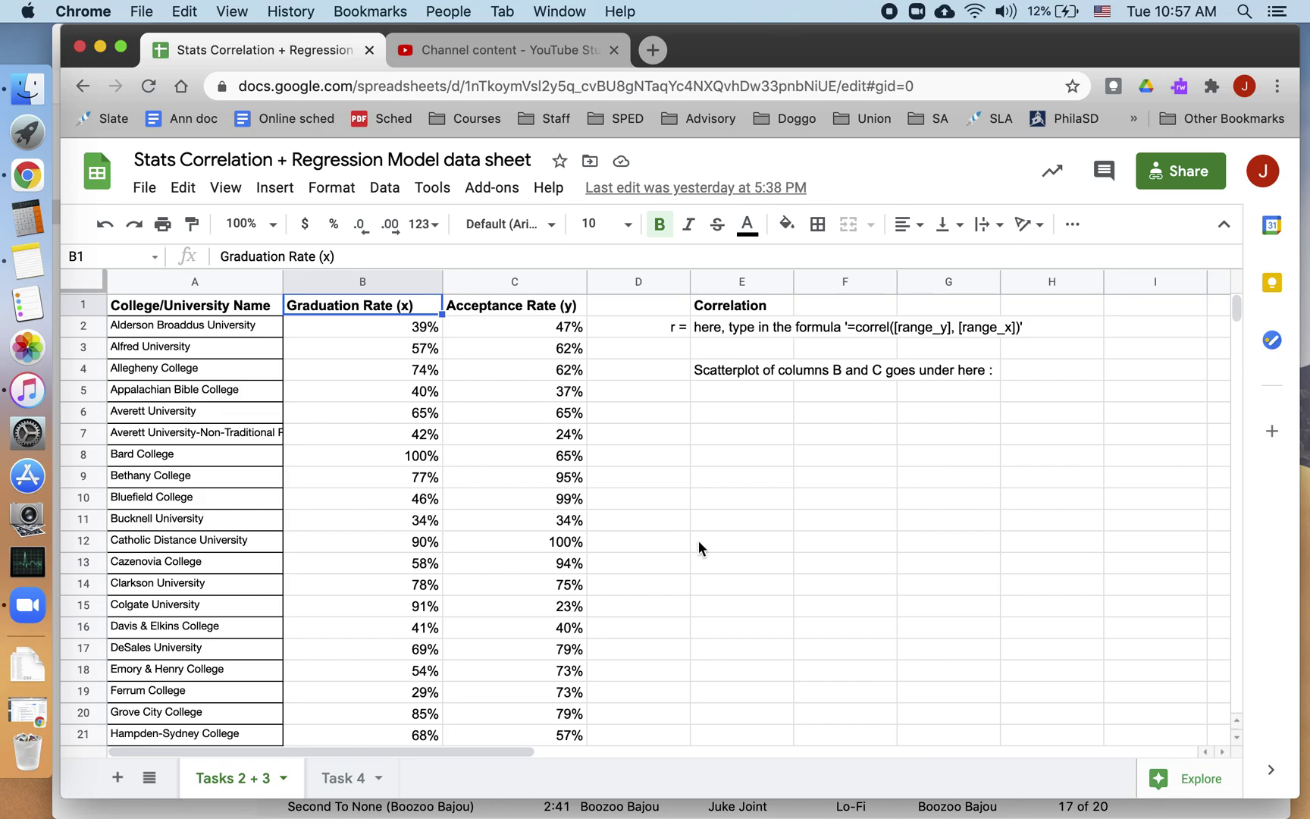
scroll(408, 477, "down", 12)
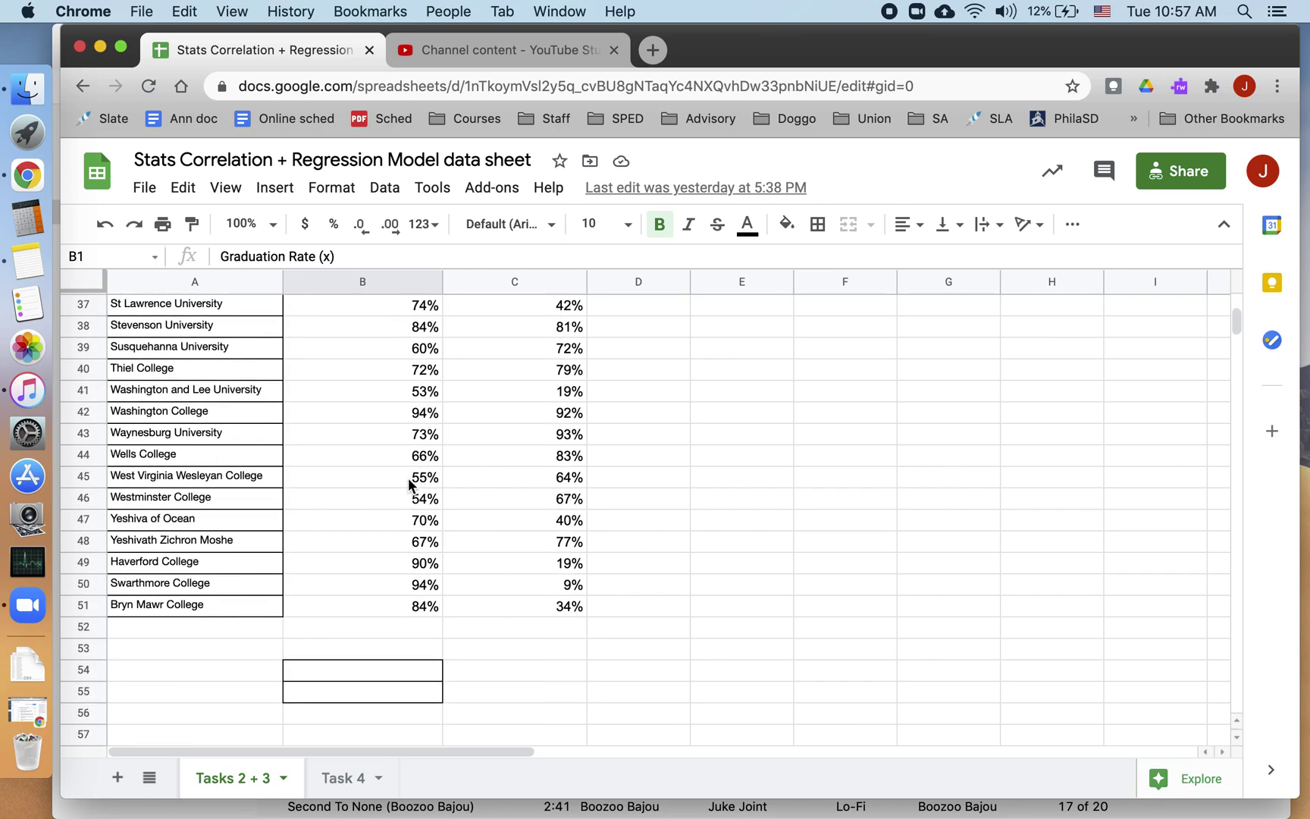
scroll(409, 479, "down", 2)
scroll(408, 478, "up", 14)
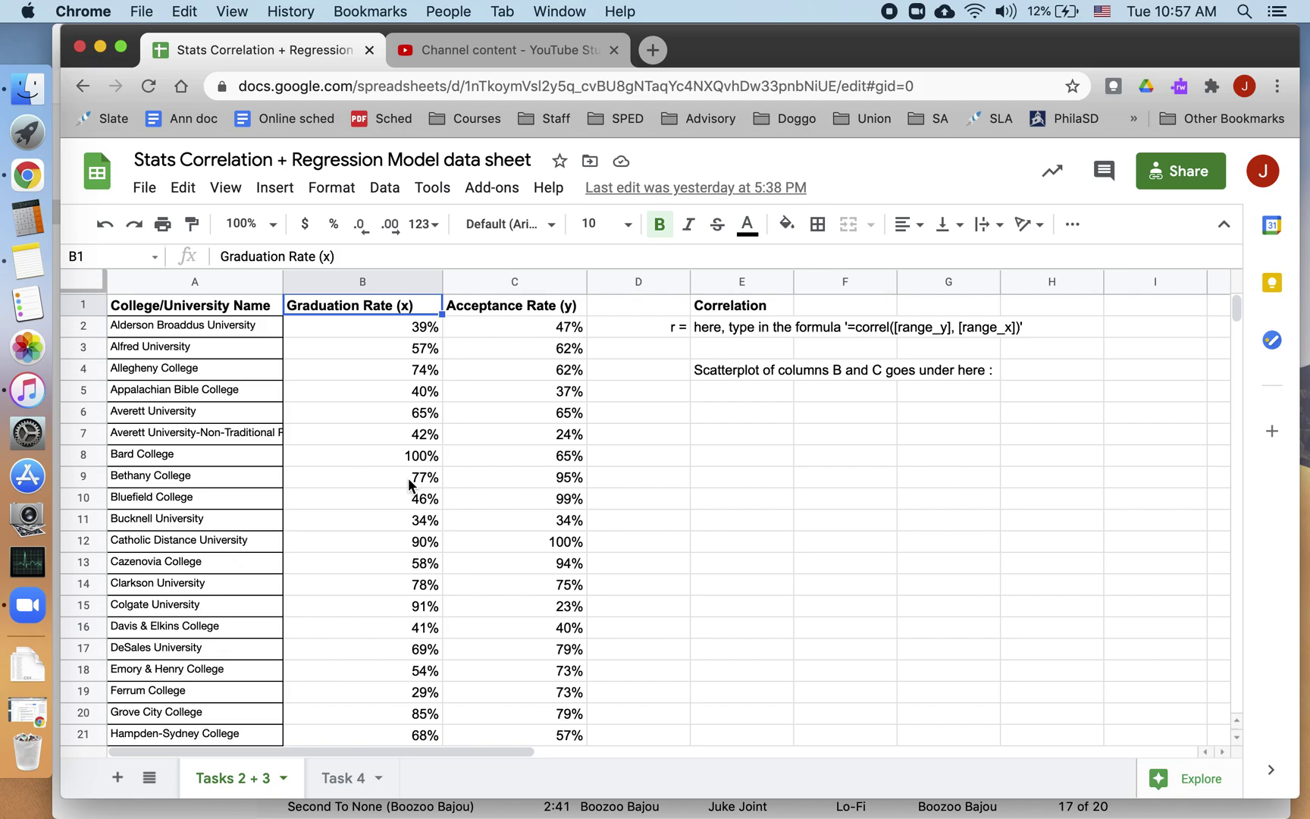
scroll(409, 483, "down", 1)
scroll(408, 483, "up", 2)
scroll(360, 431, "down", 13)
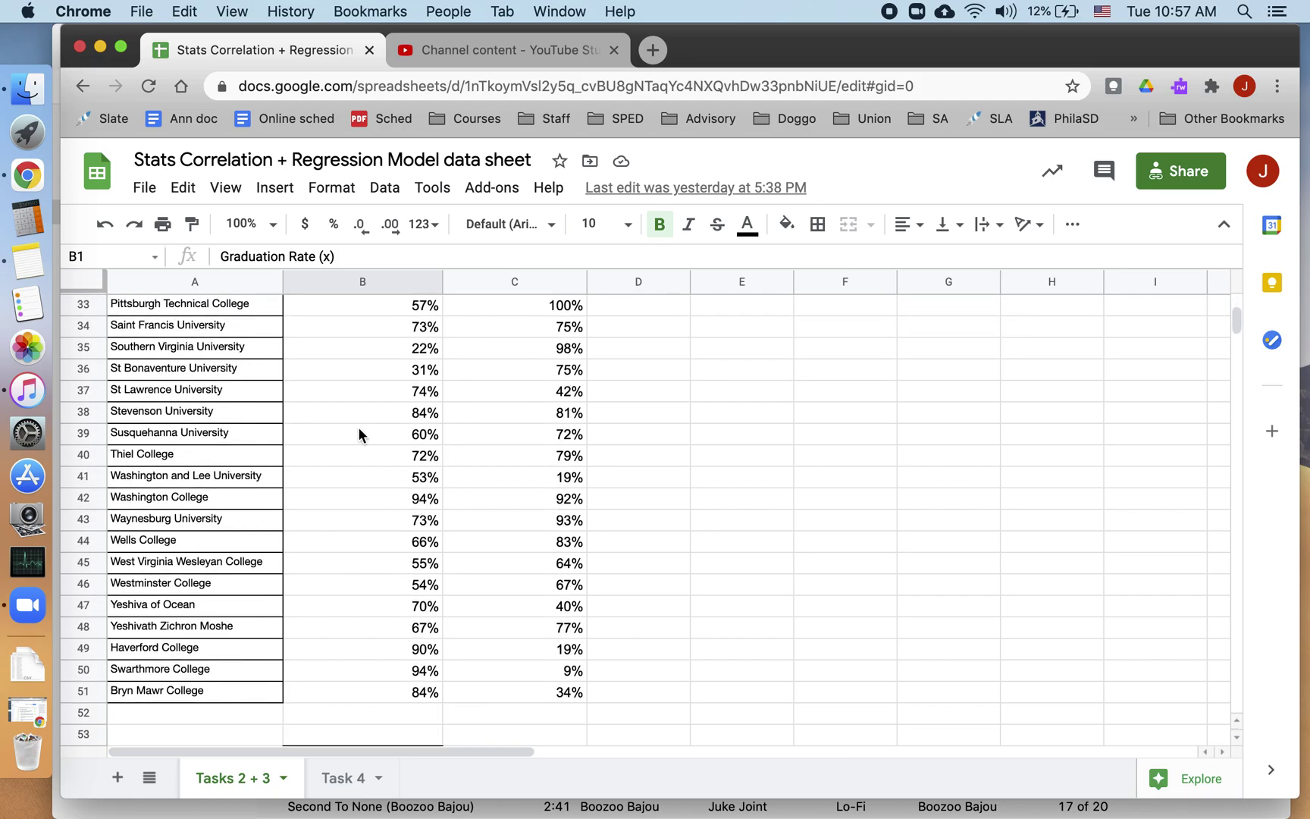
scroll(360, 430, "up", 13)
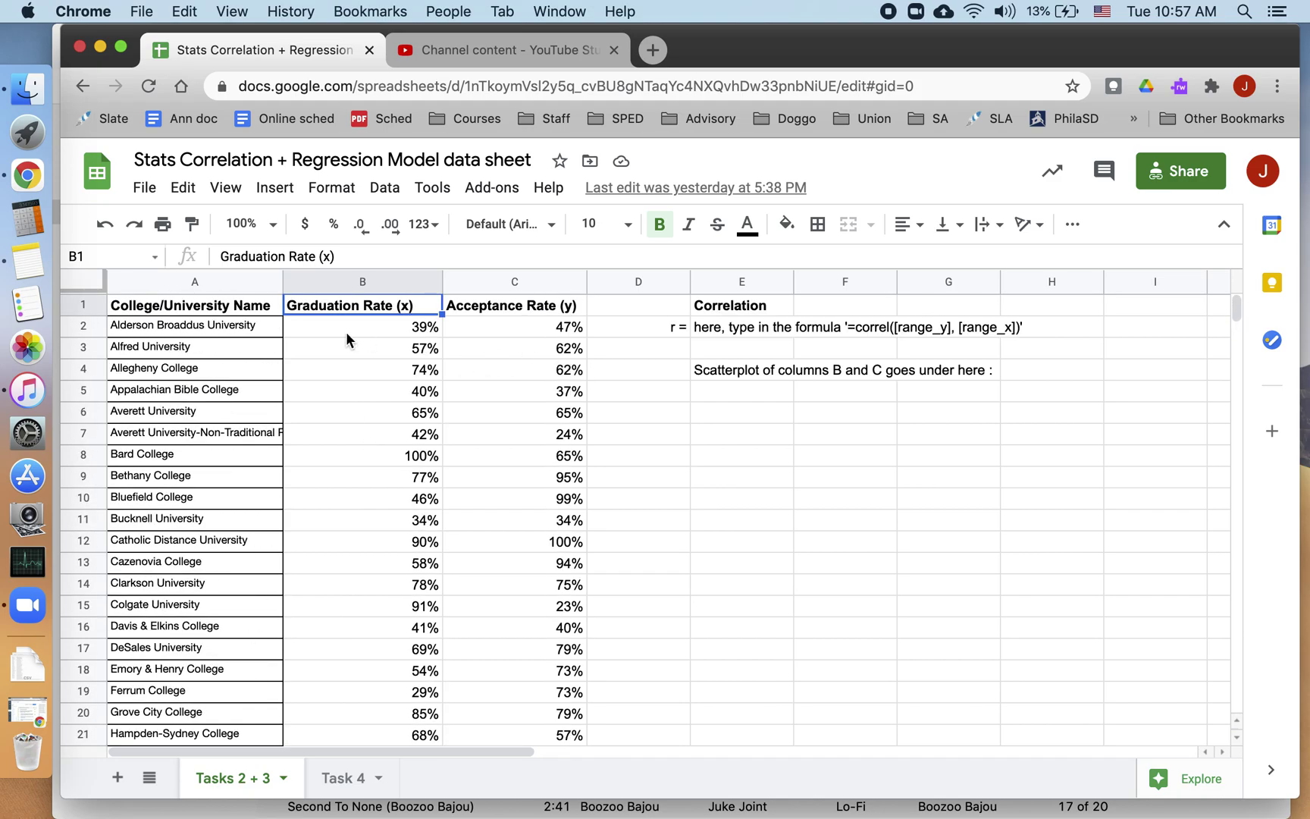
Point out the first college's name and its 39% graduation rate, then the 74% rate.
left_click(251, 334)
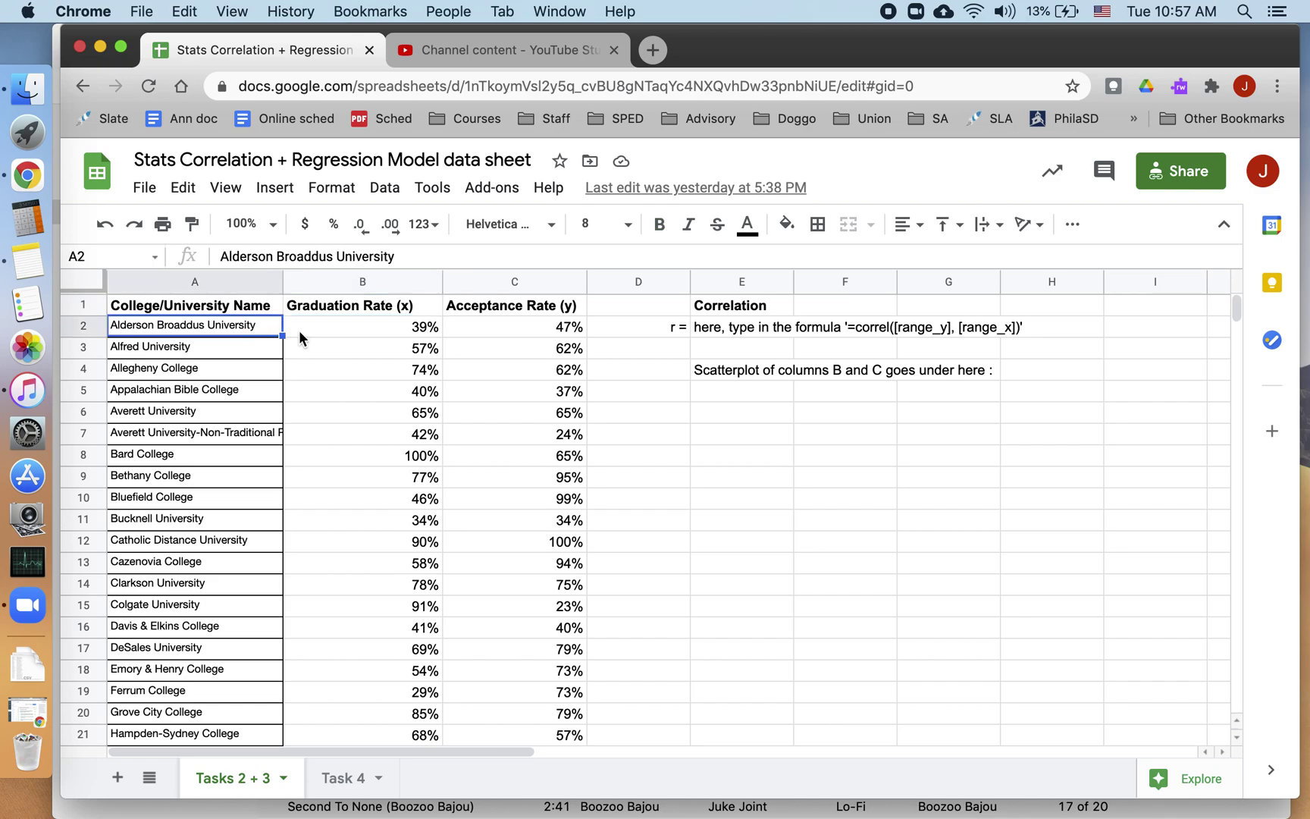
left_click(315, 327)
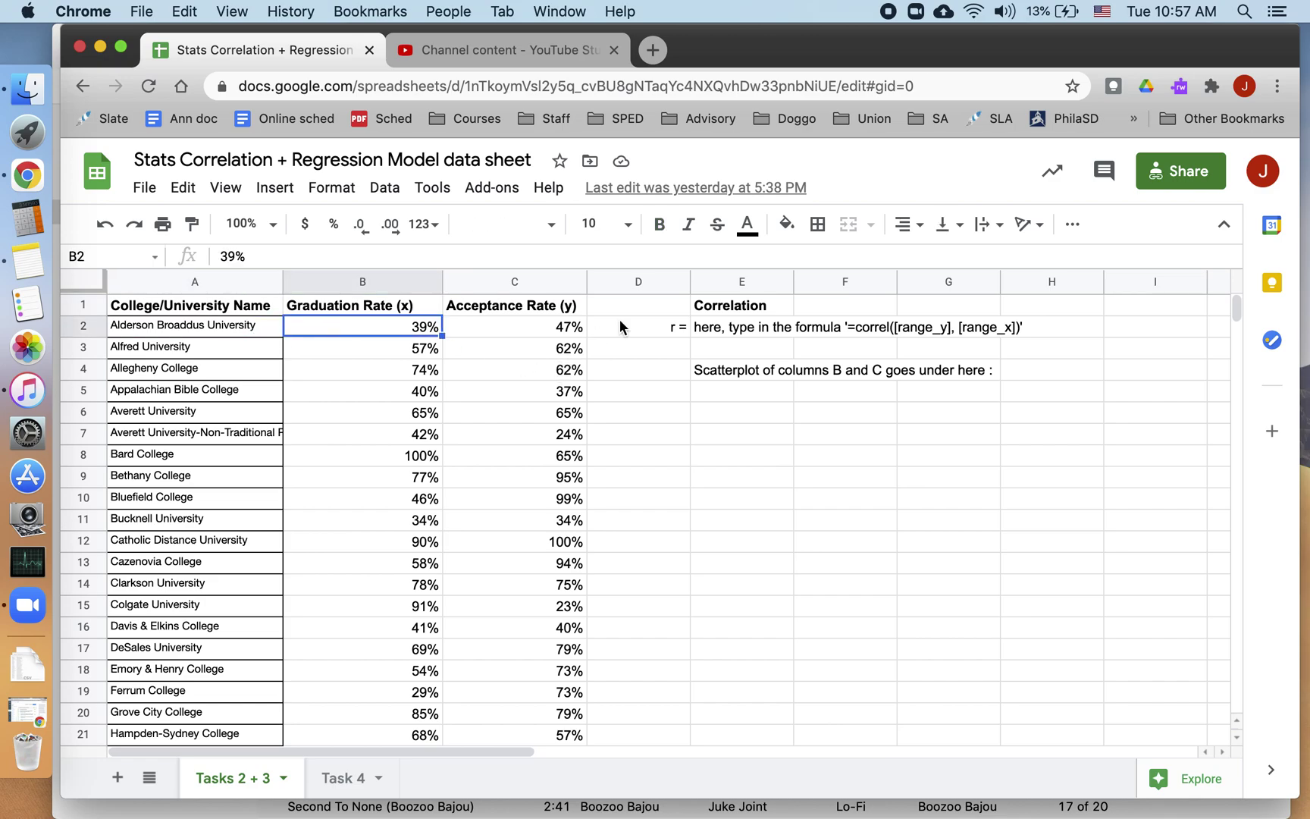
scroll(389, 407, "down", 2)
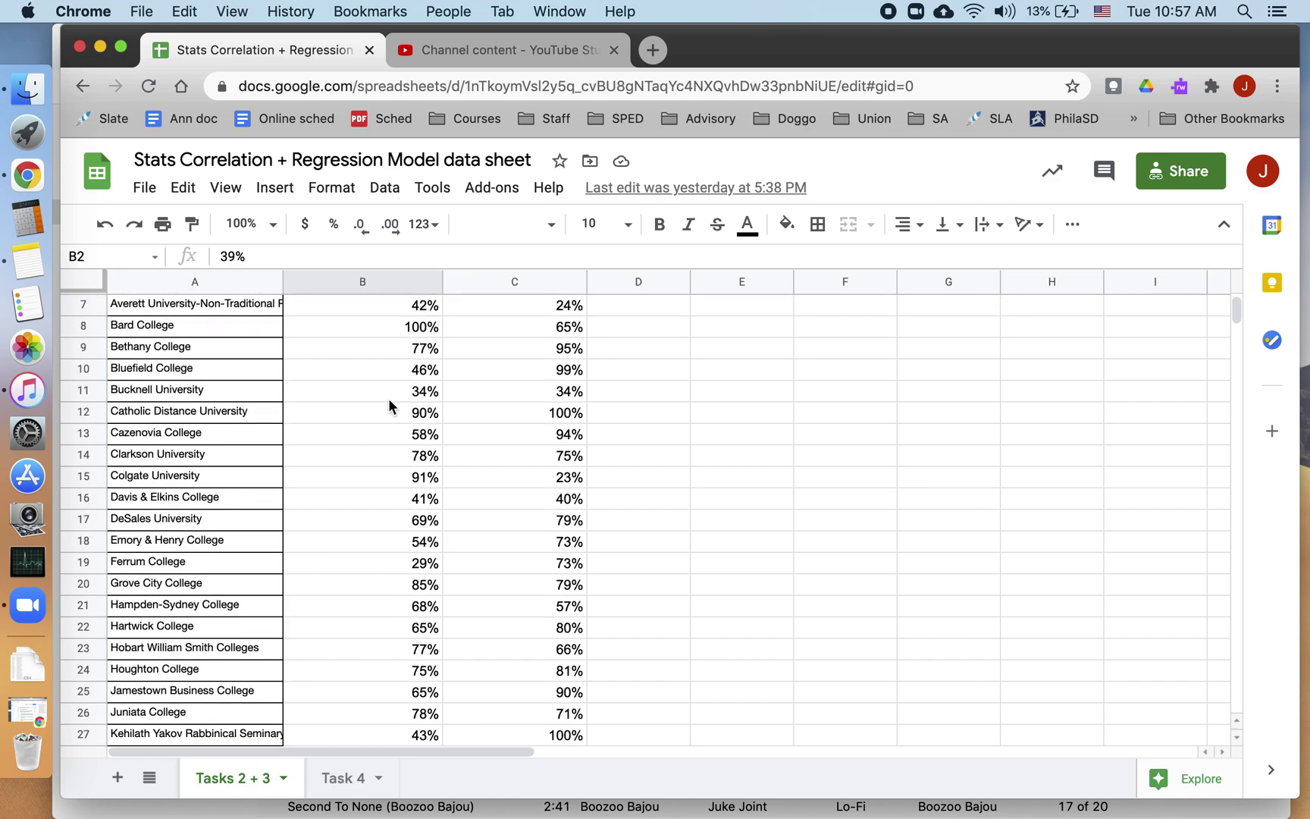
scroll(389, 406, "up", 2)
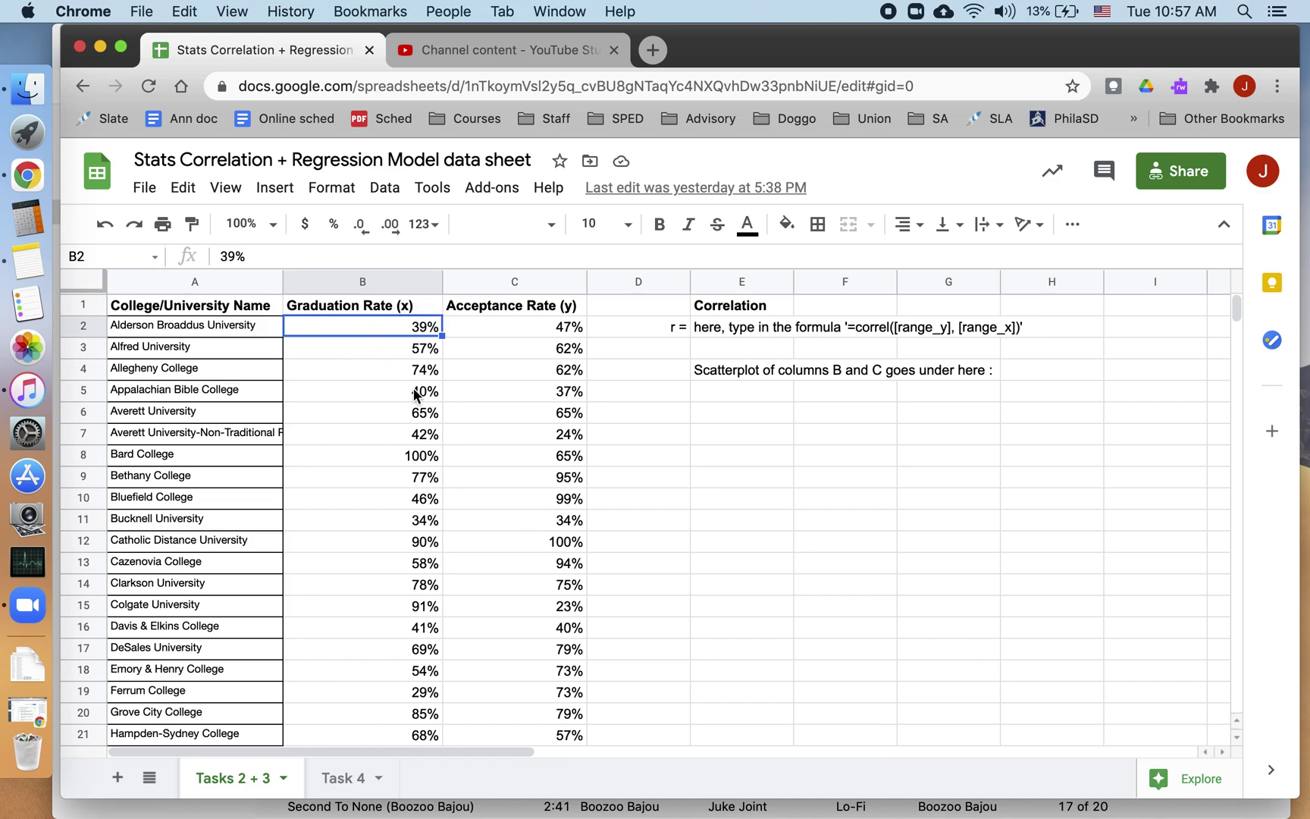
left_click(211, 324)
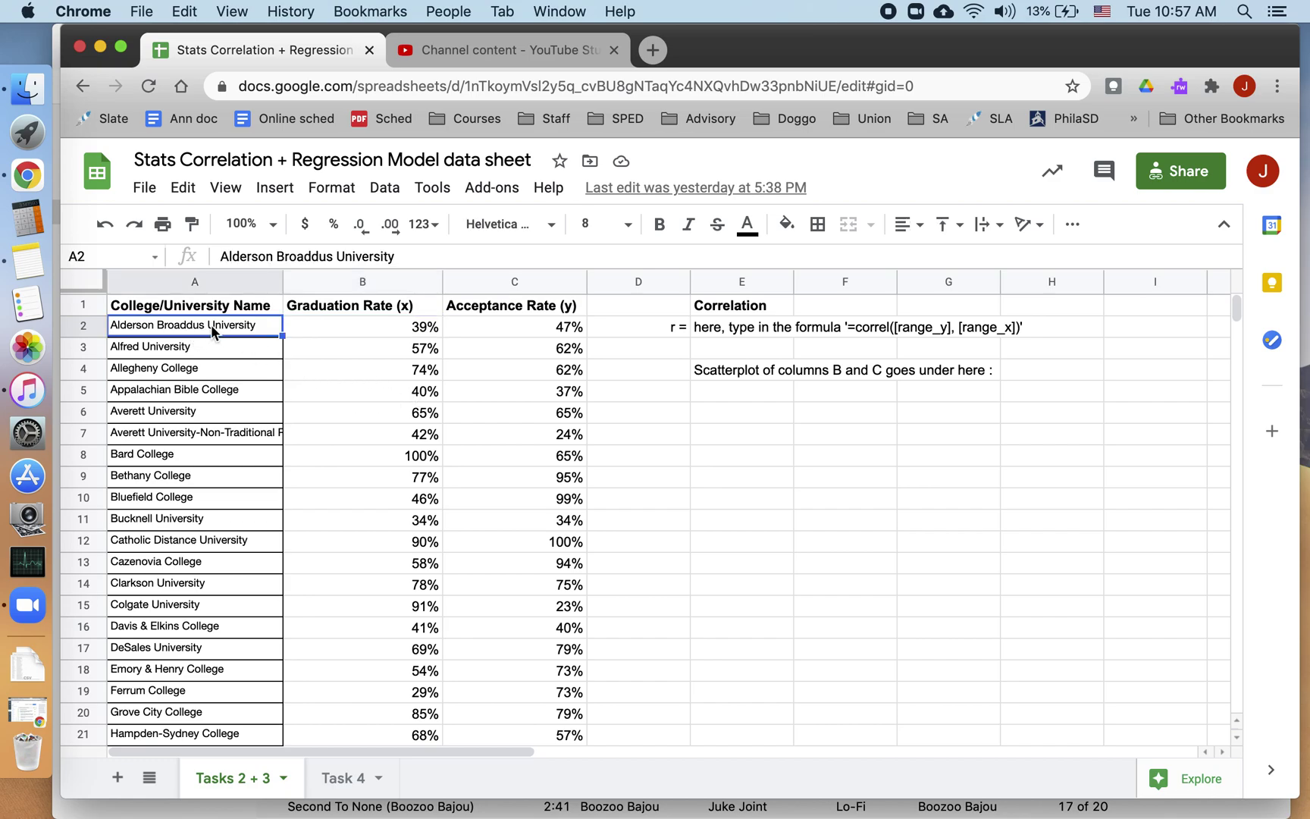
left_click(364, 335)
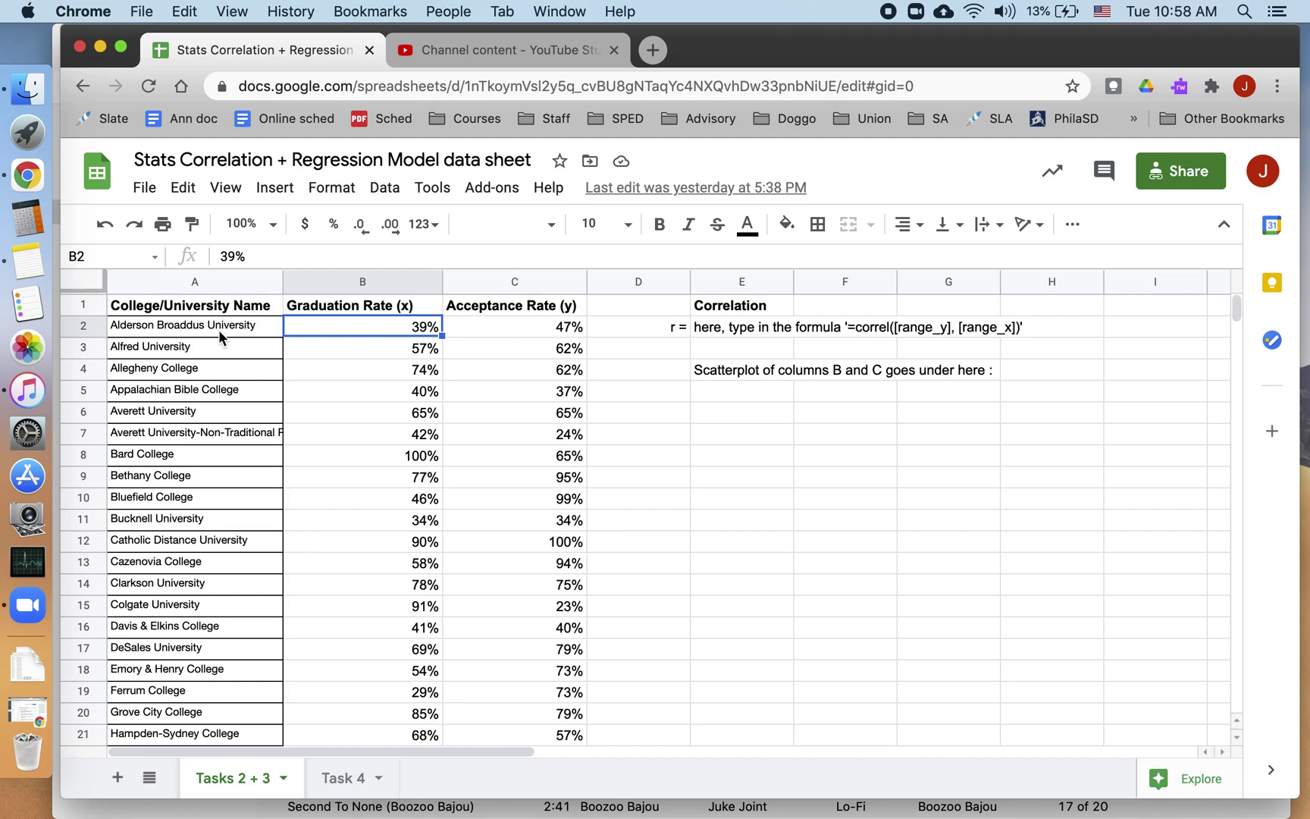
left_click(208, 309)
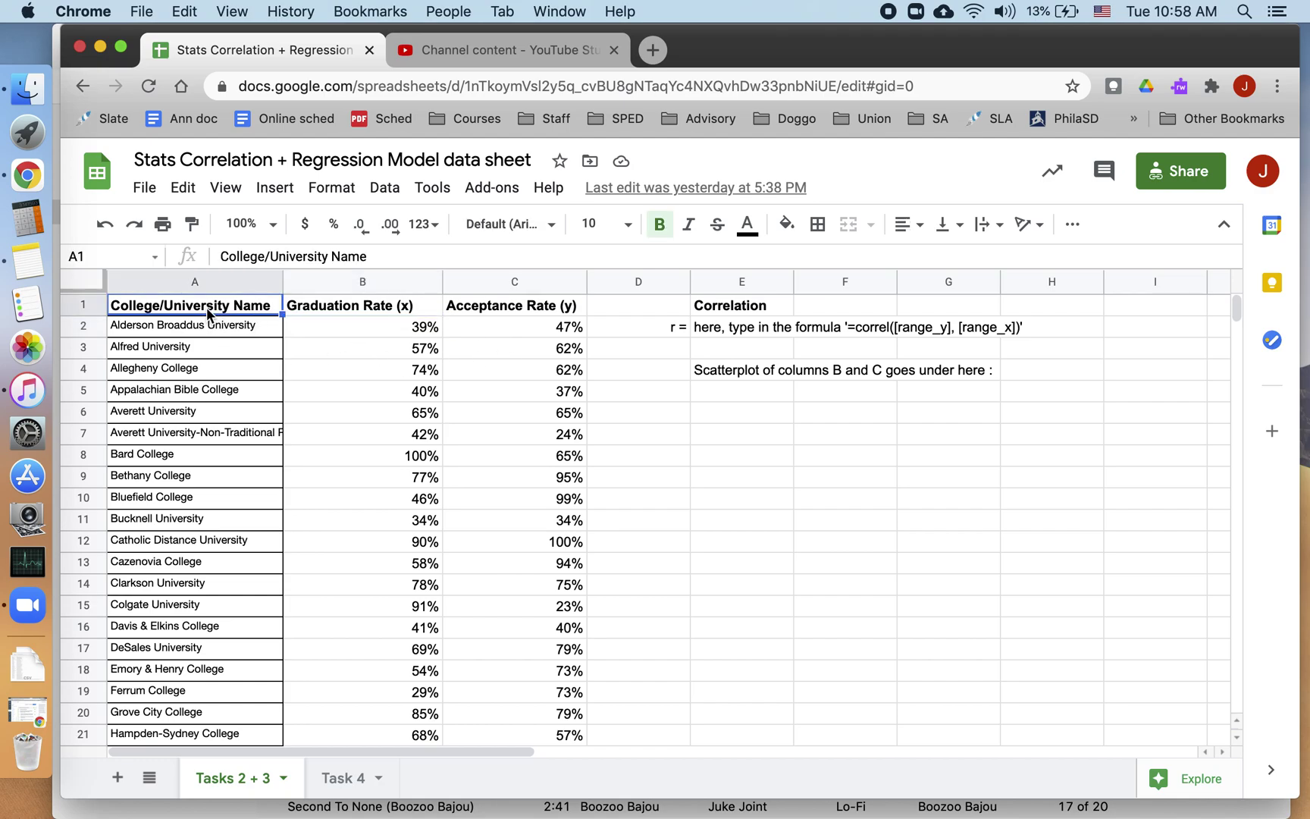
left_click(293, 364)
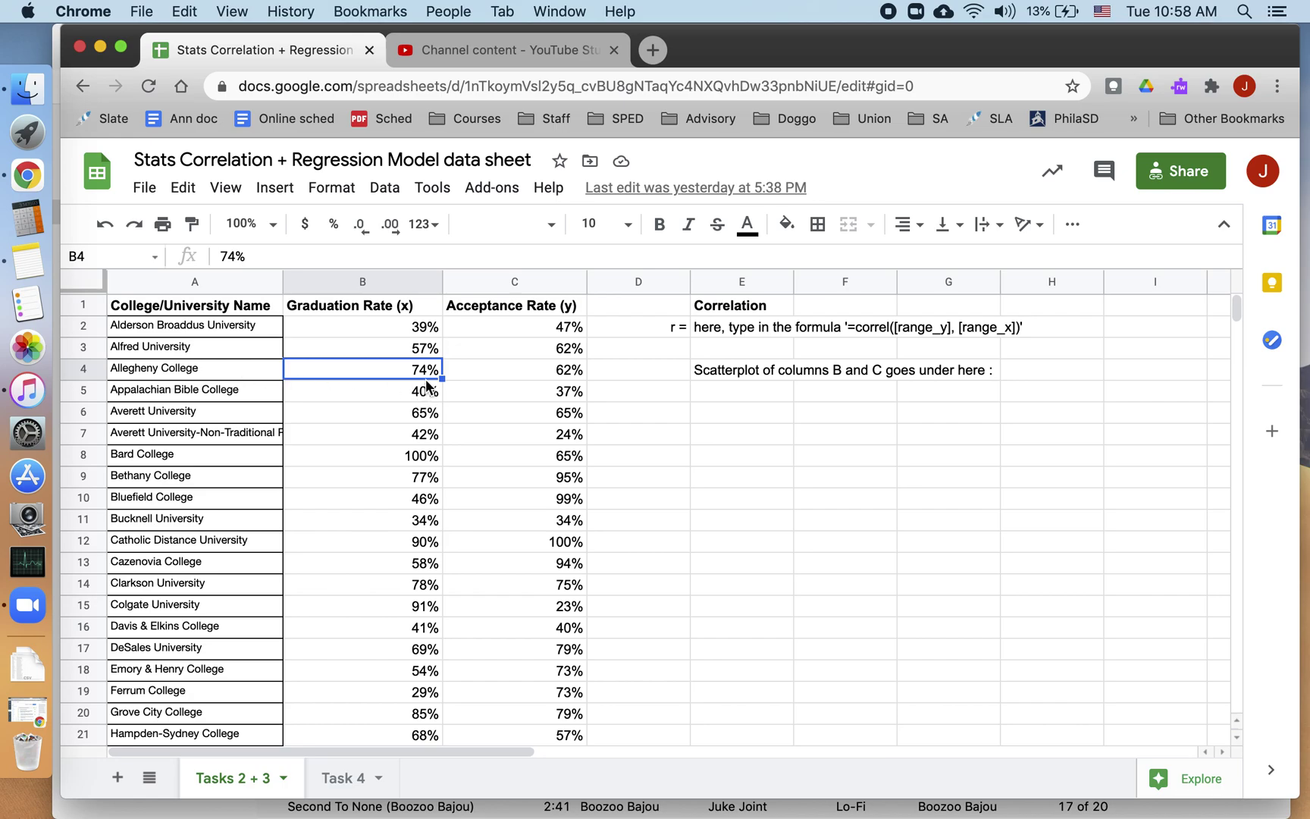
Select the college name column and then the Graduation Rate column.
left_click(233, 331)
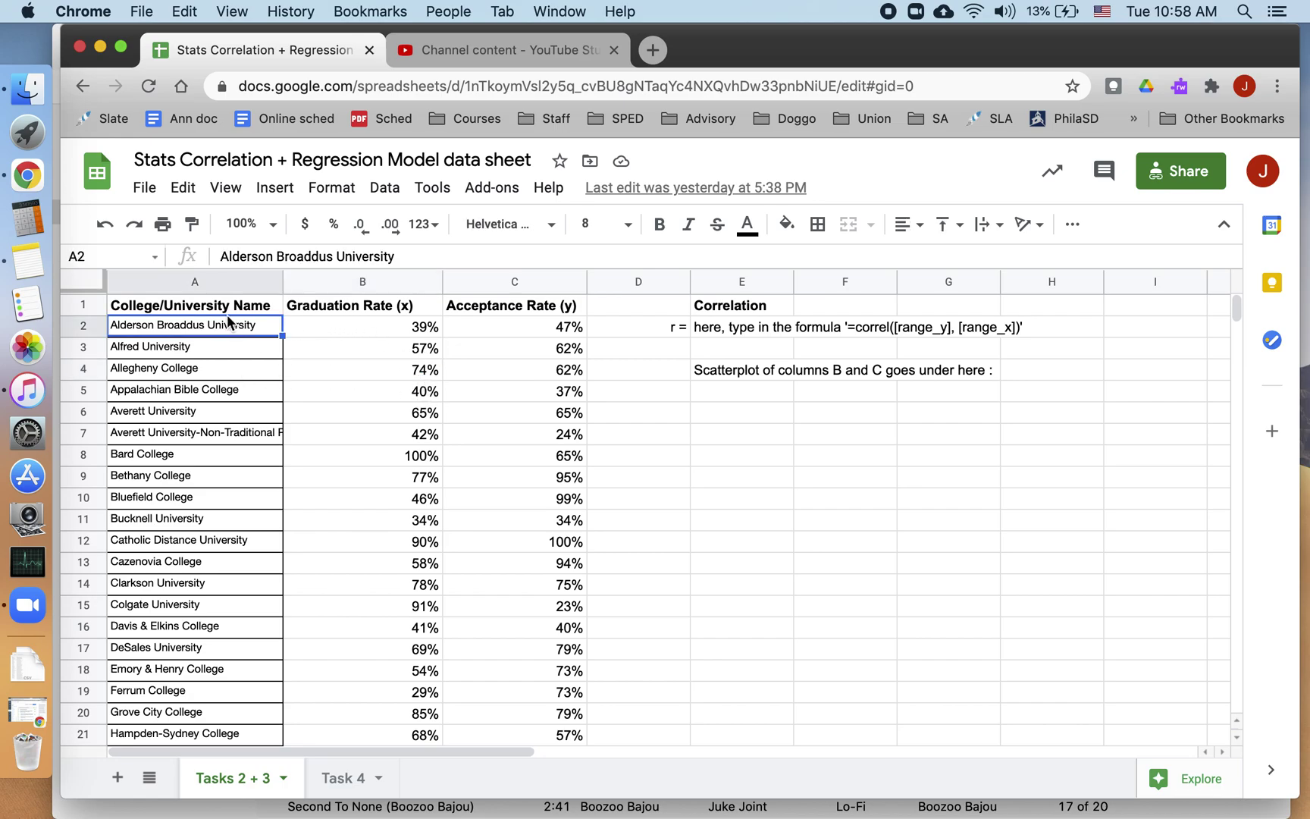
left_click(197, 283)
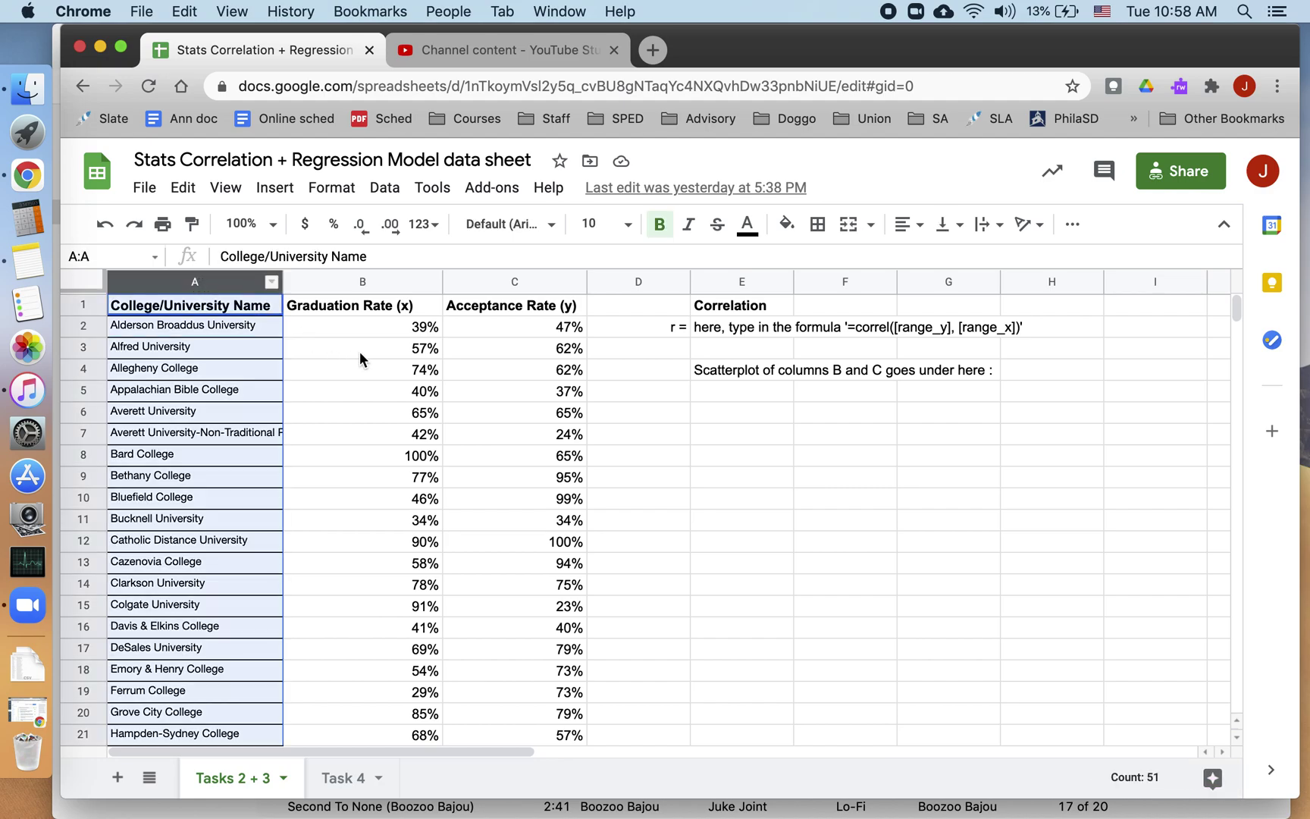
left_click(411, 366)
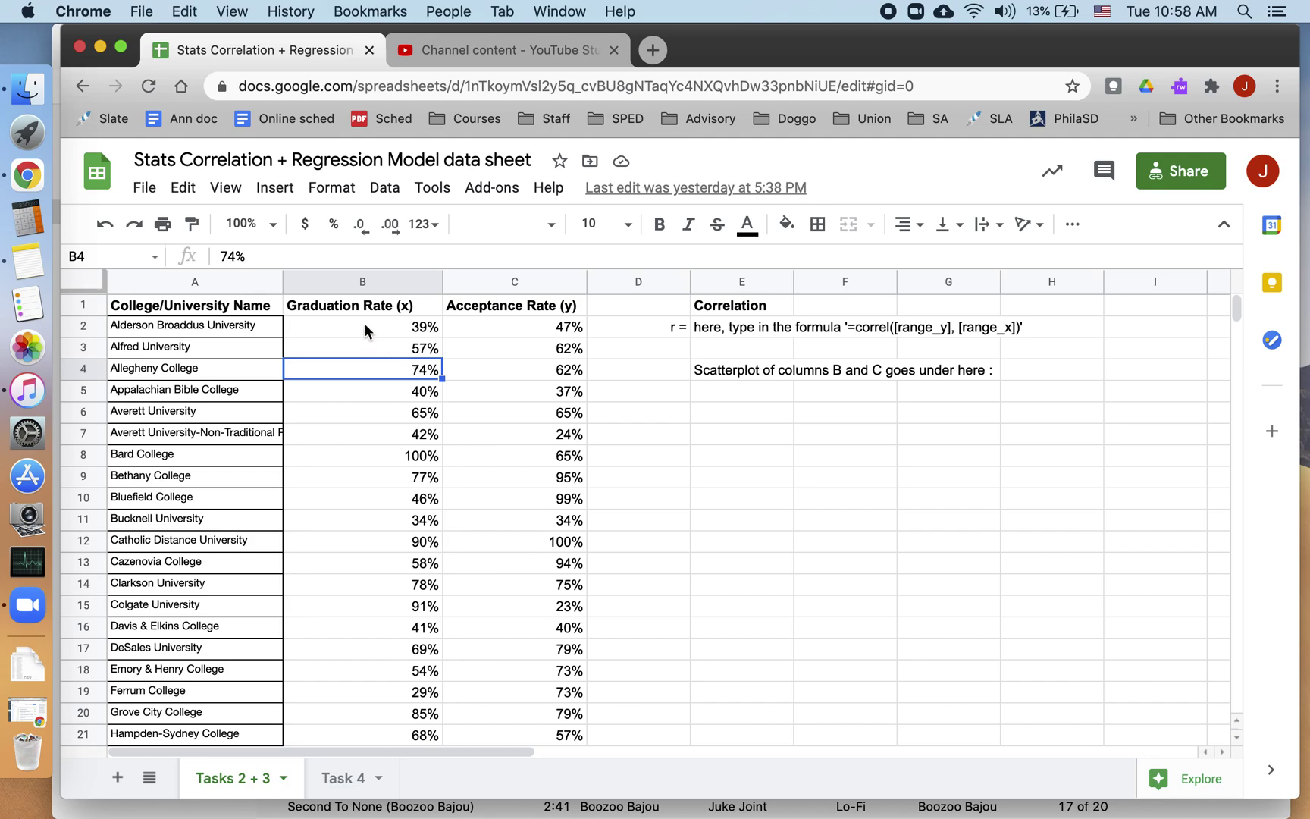
left_click(341, 283)
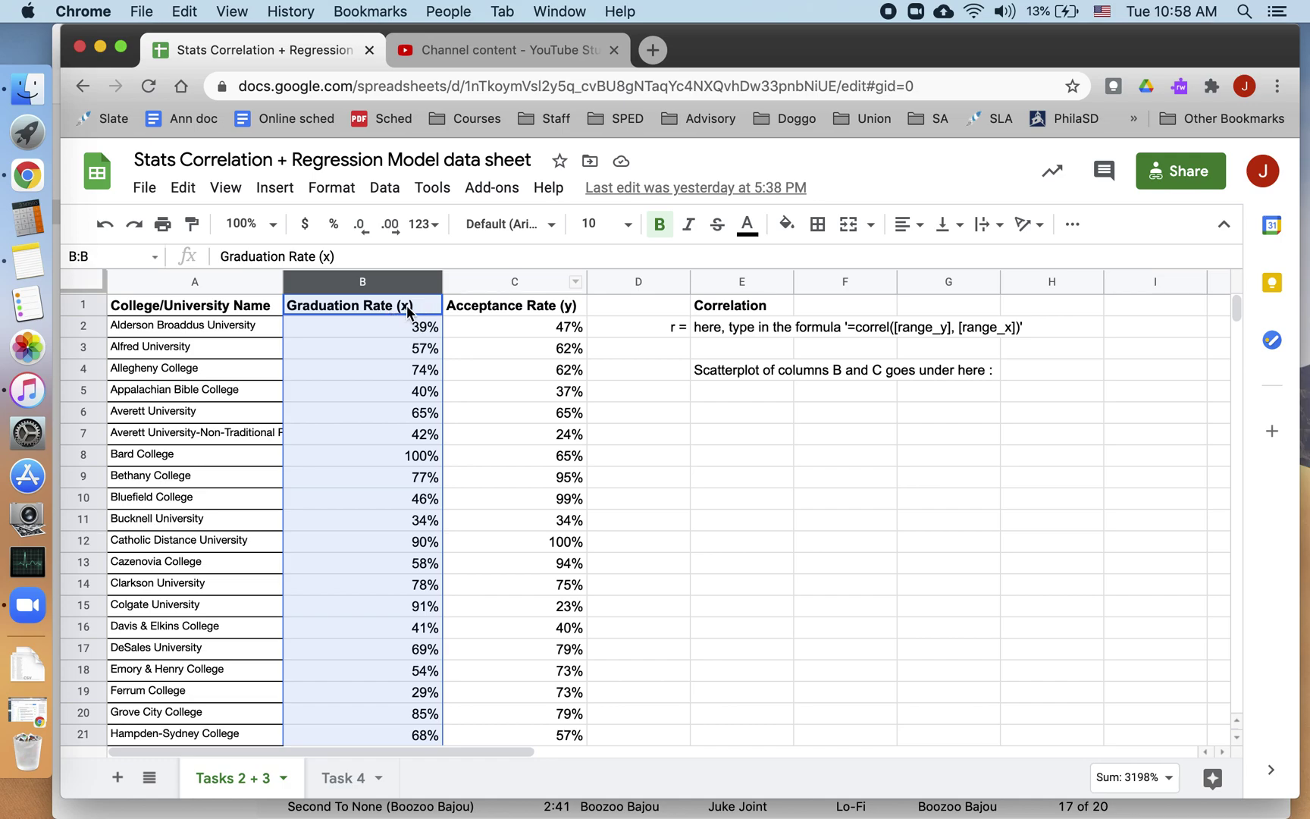
left_click(426, 335)
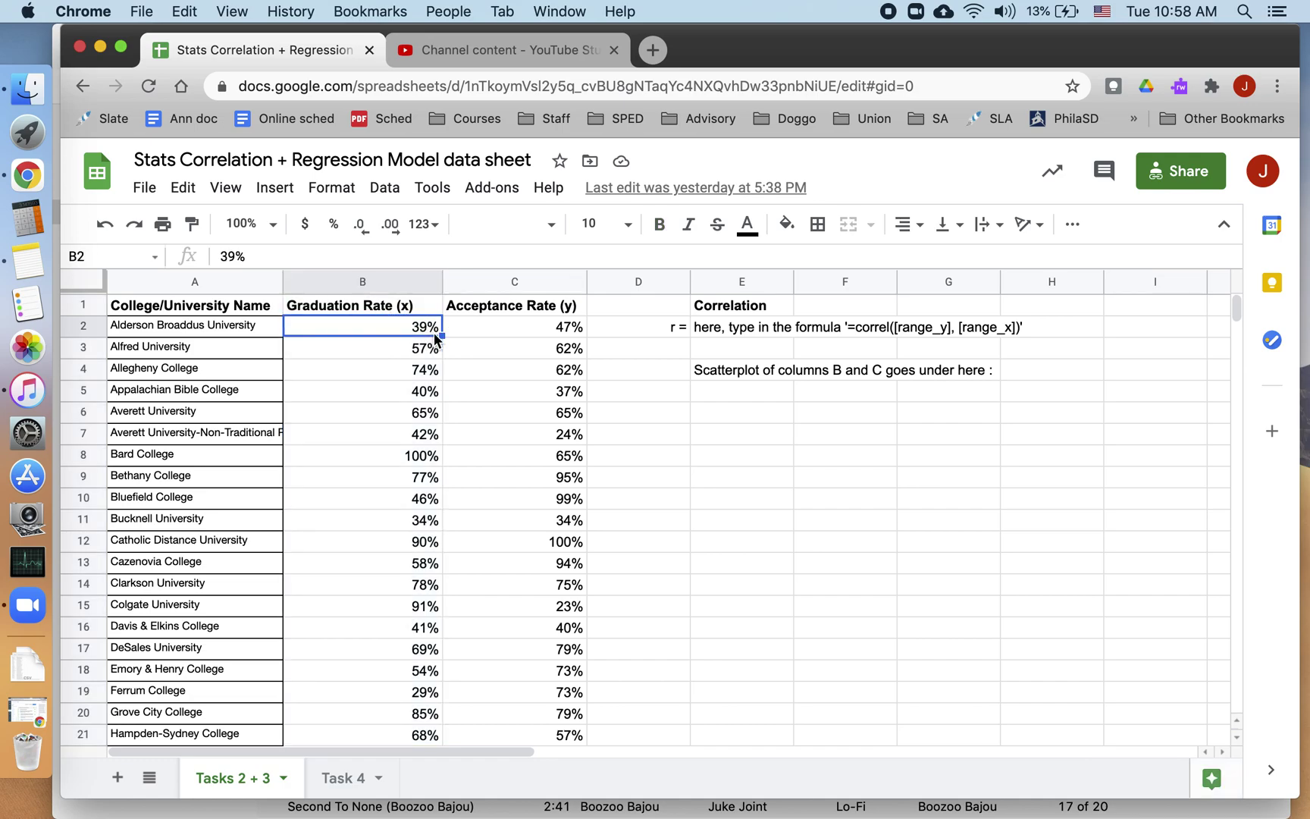
left_click(409, 365)
Select the Acceptance Rate and Graduation Rate columns in turn, then cell C4.
left_click(515, 282)
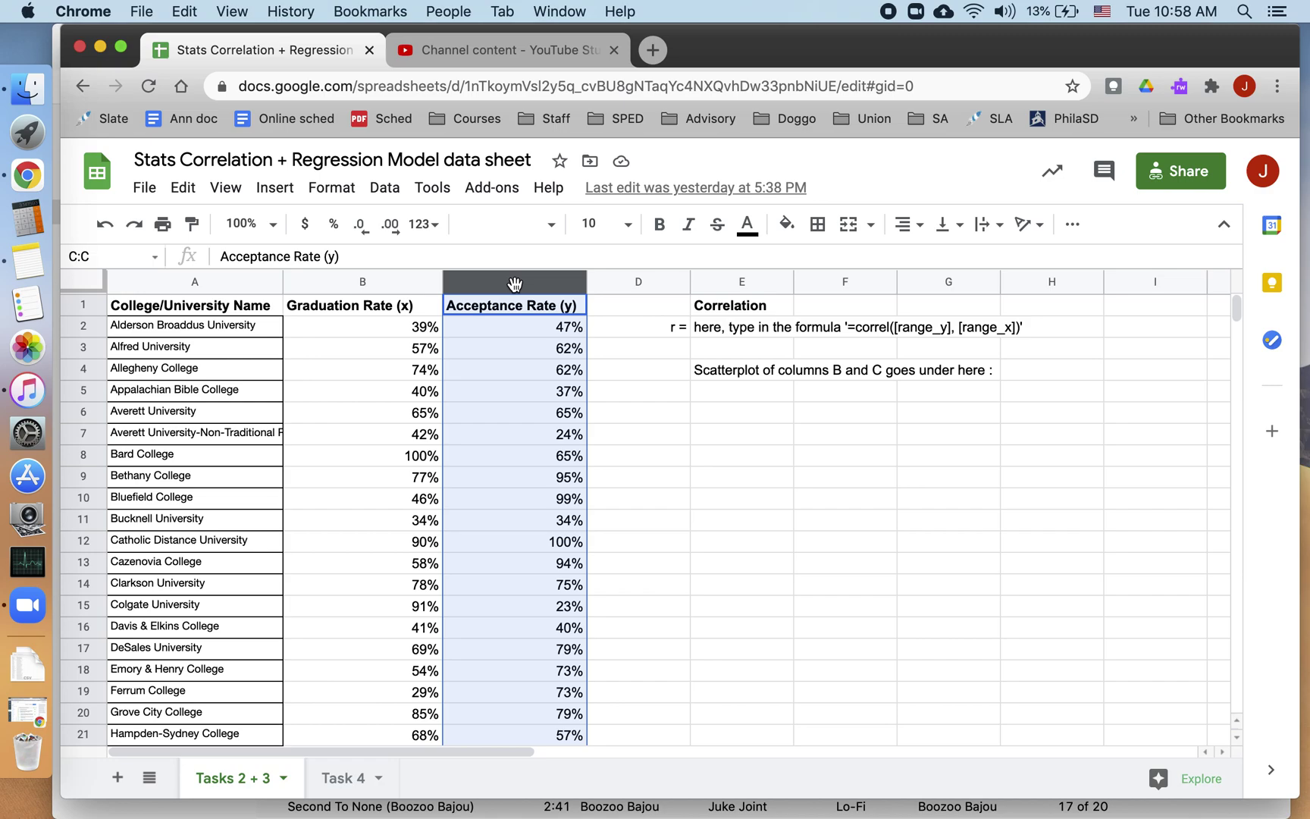
left_click(544, 386)
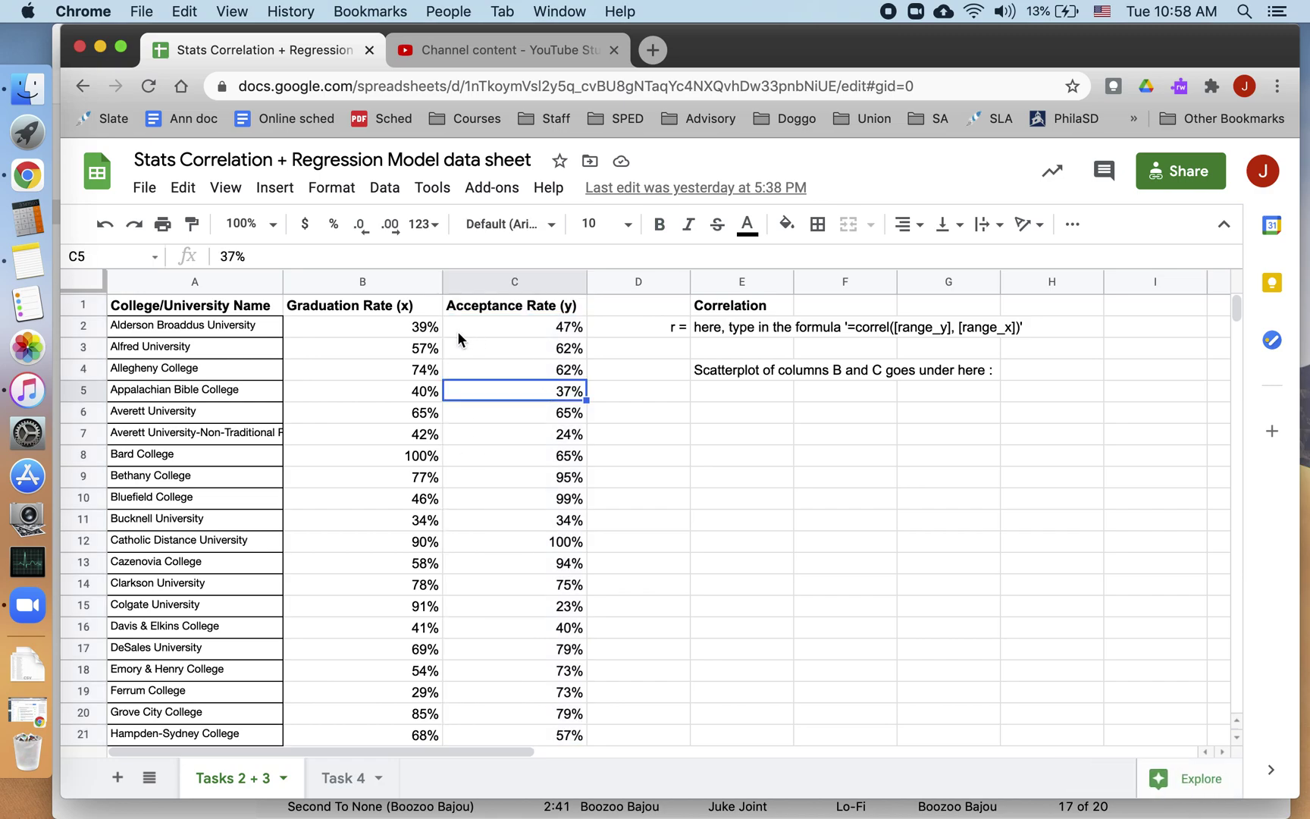
left_click(413, 332)
left_click(393, 282)
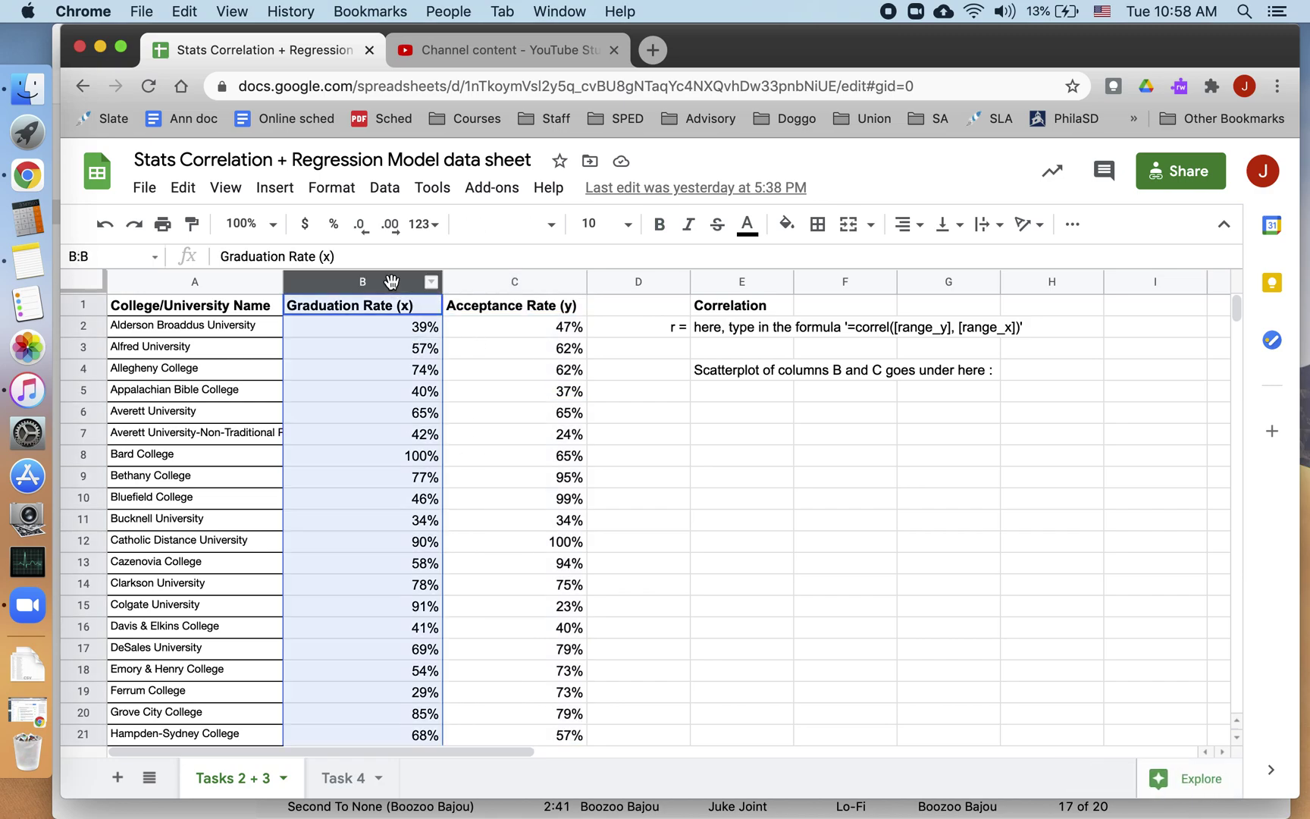
left_click(413, 334)
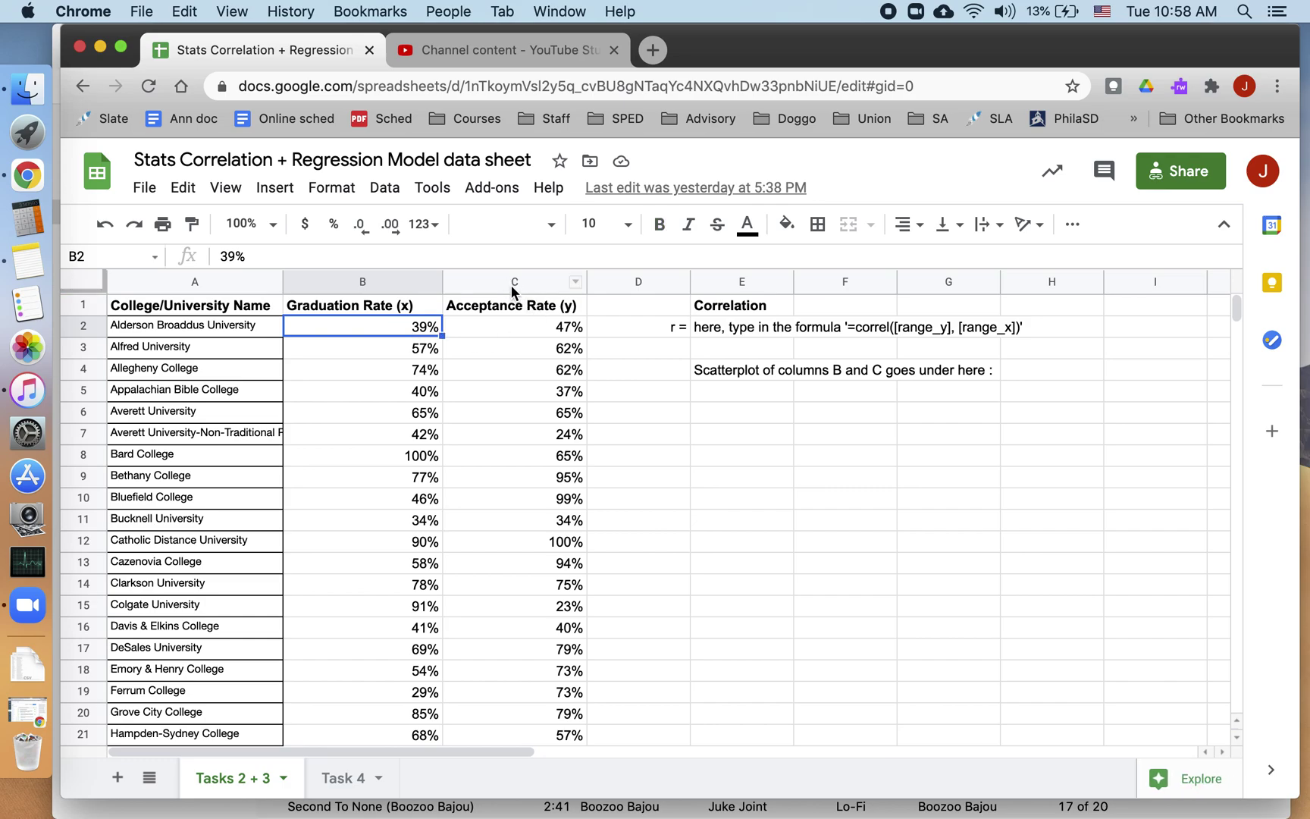
left_click(512, 284)
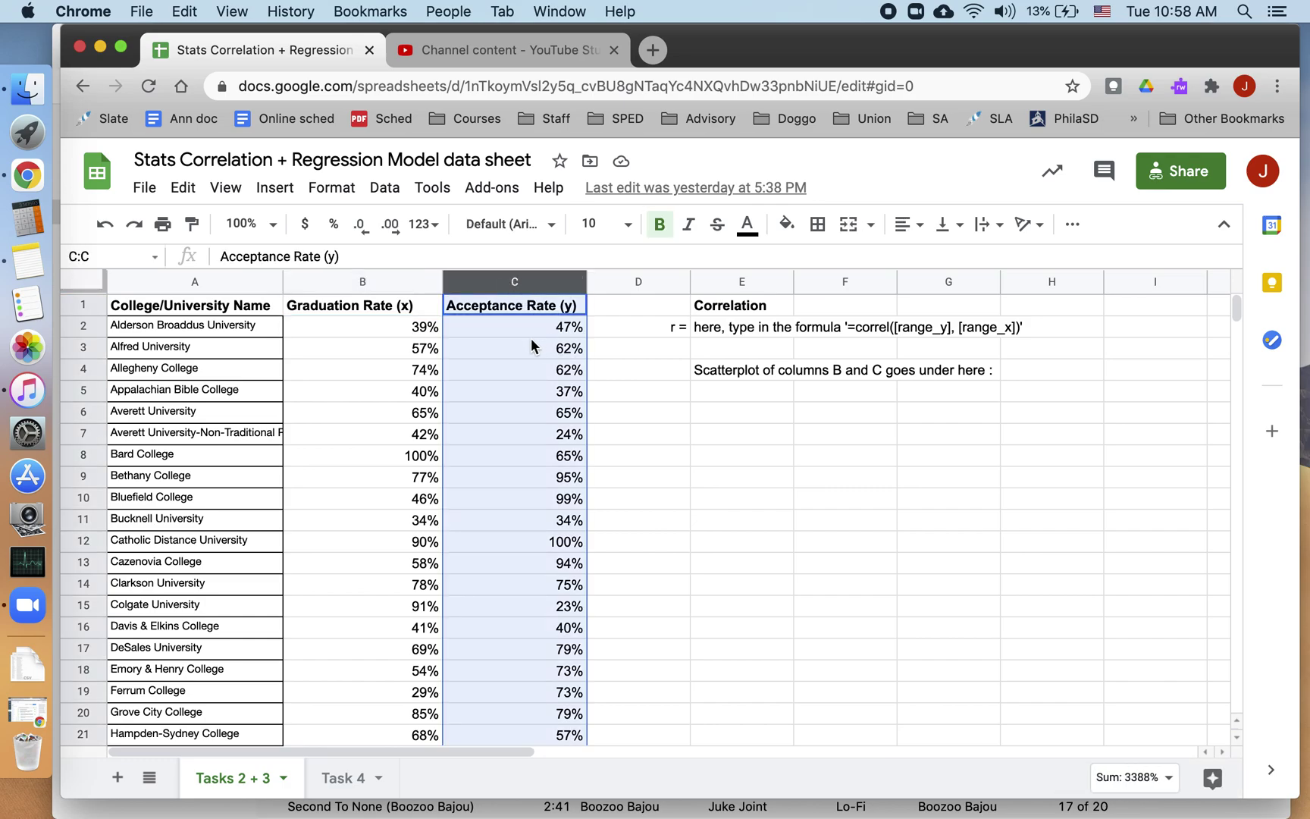
left_click(536, 373)
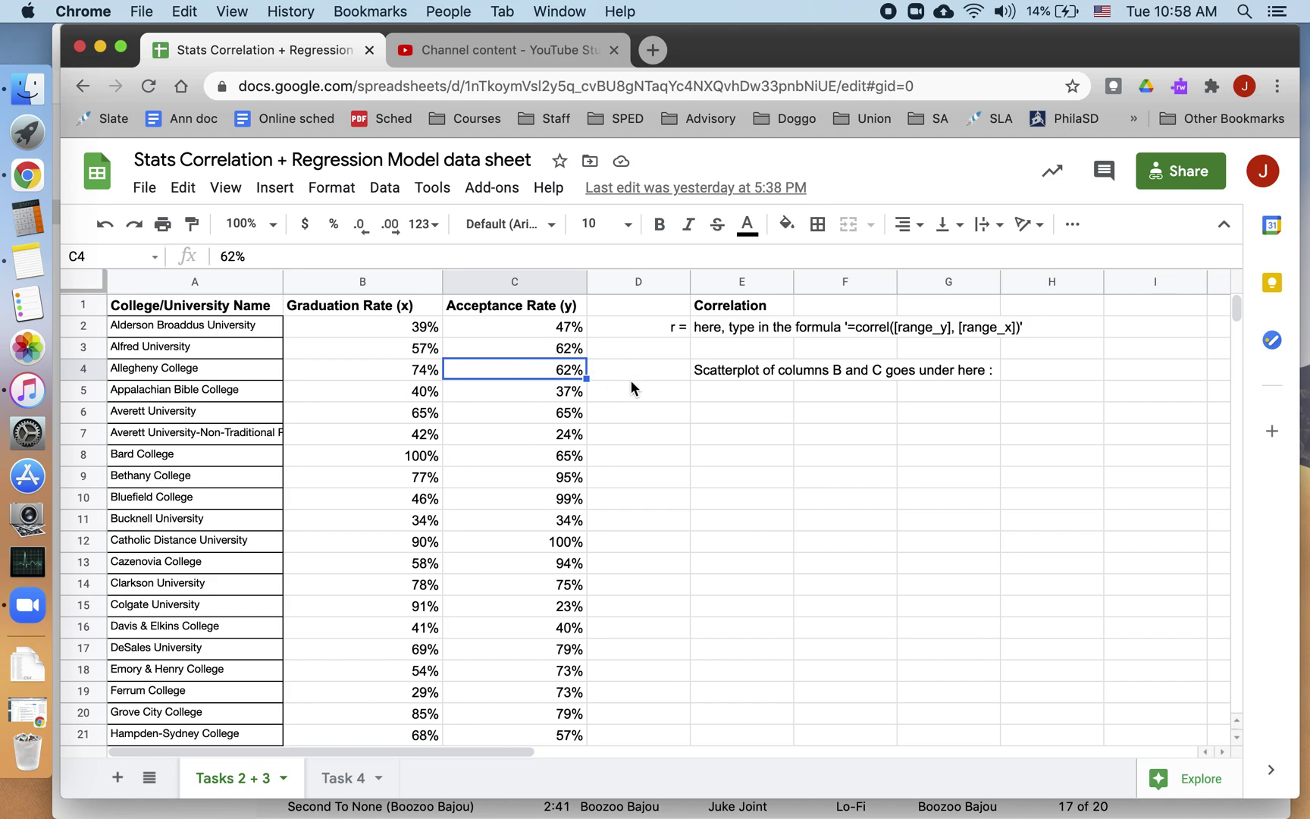
Clear the instruction text out of cell E2 beside 'r ='.
left_click(665, 328)
left_click(745, 306)
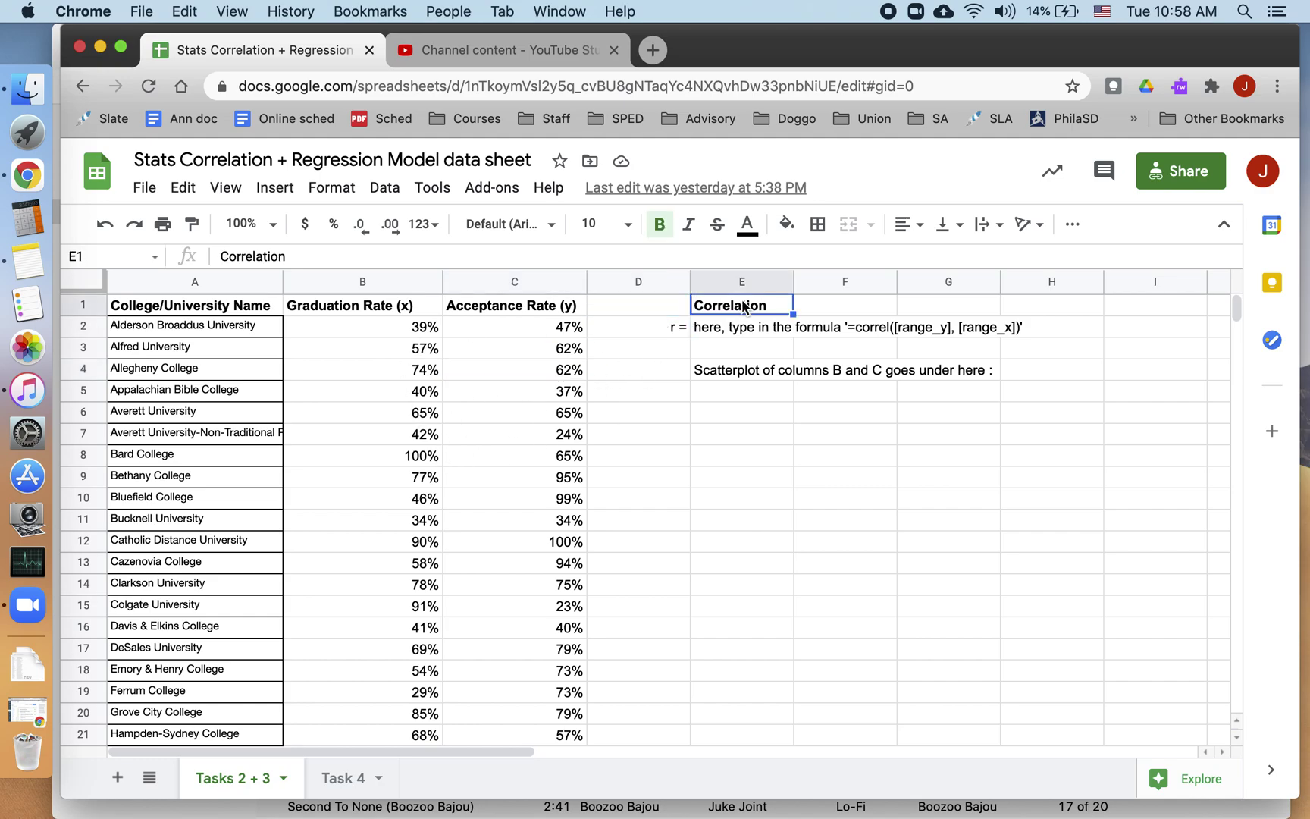
left_click(669, 328)
left_click(750, 329)
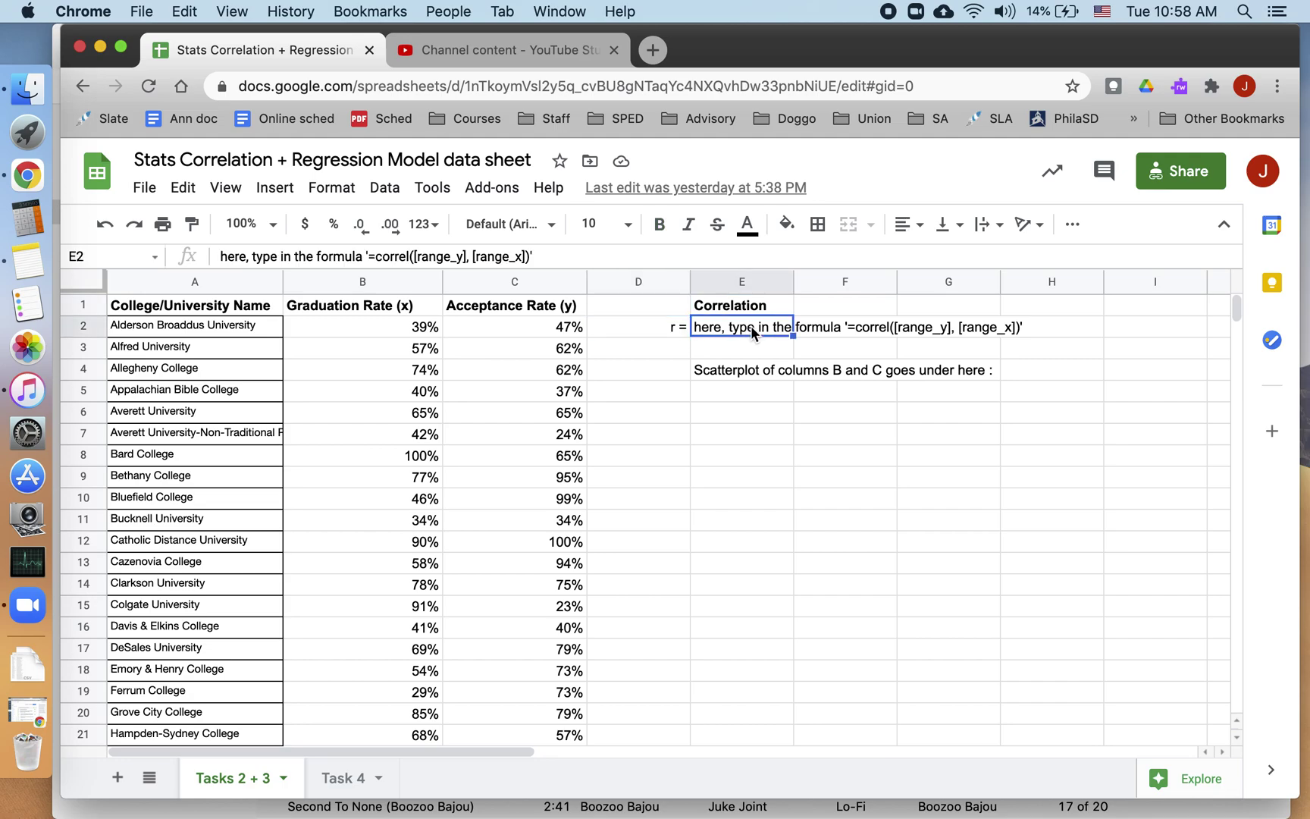
key("BackSpace")
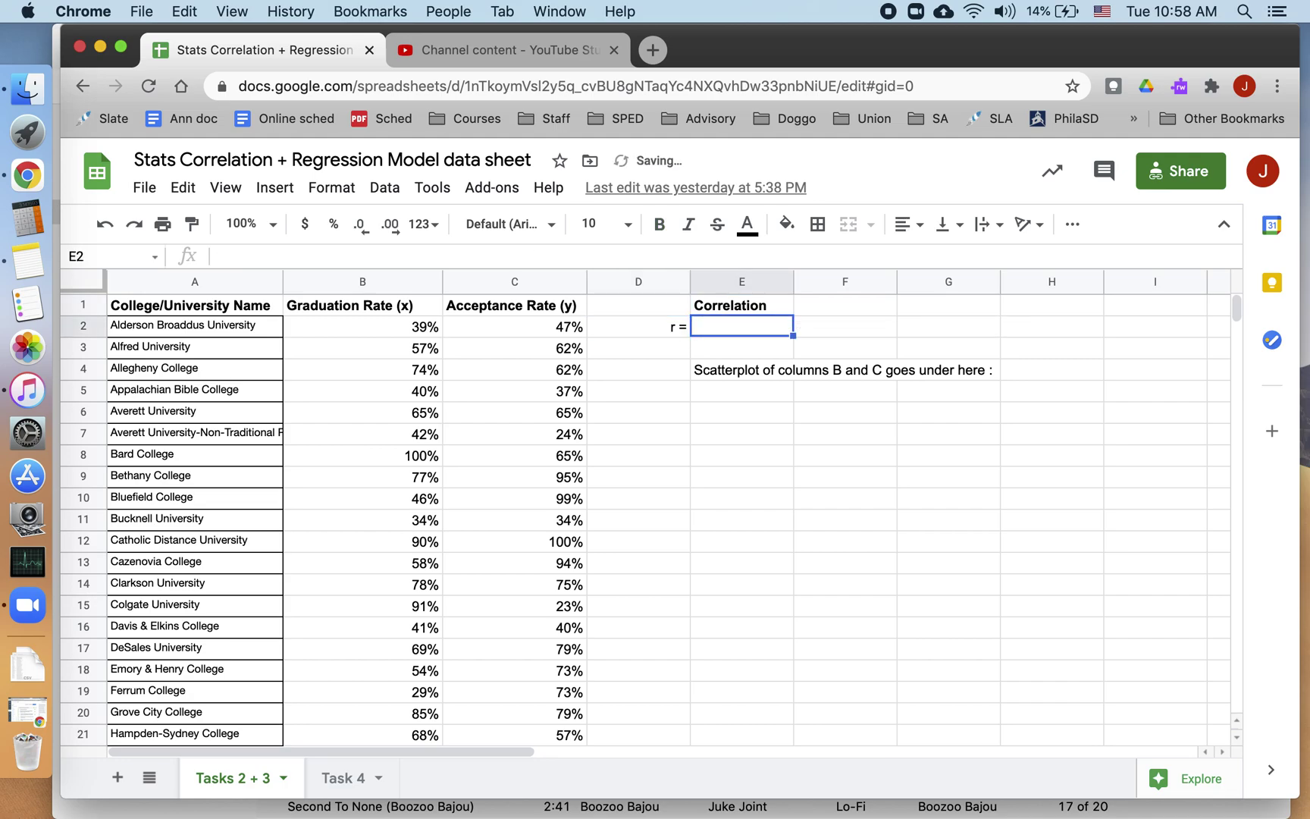
Start =correl( in E2 with the acceptance-rate range C2:C51.
left_click(508, 257)
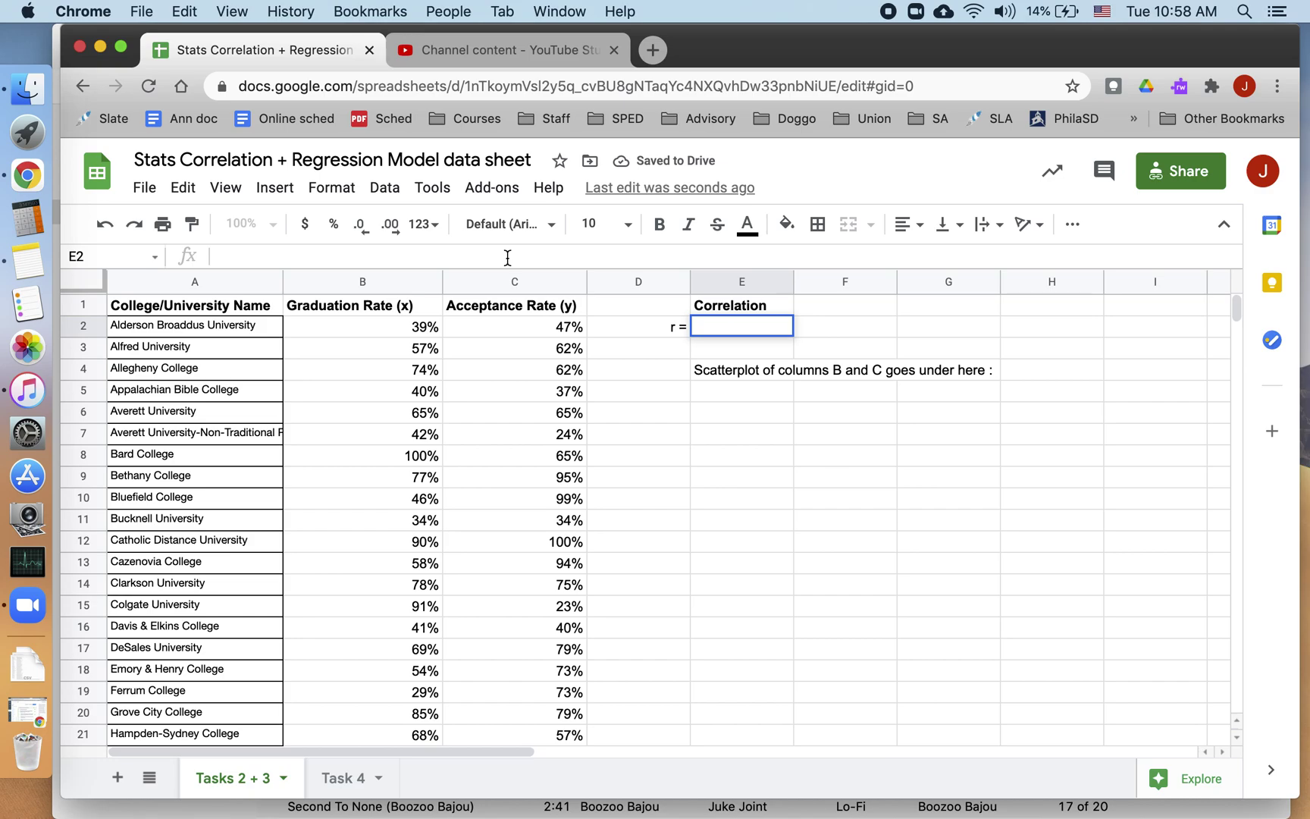
type("=cor")
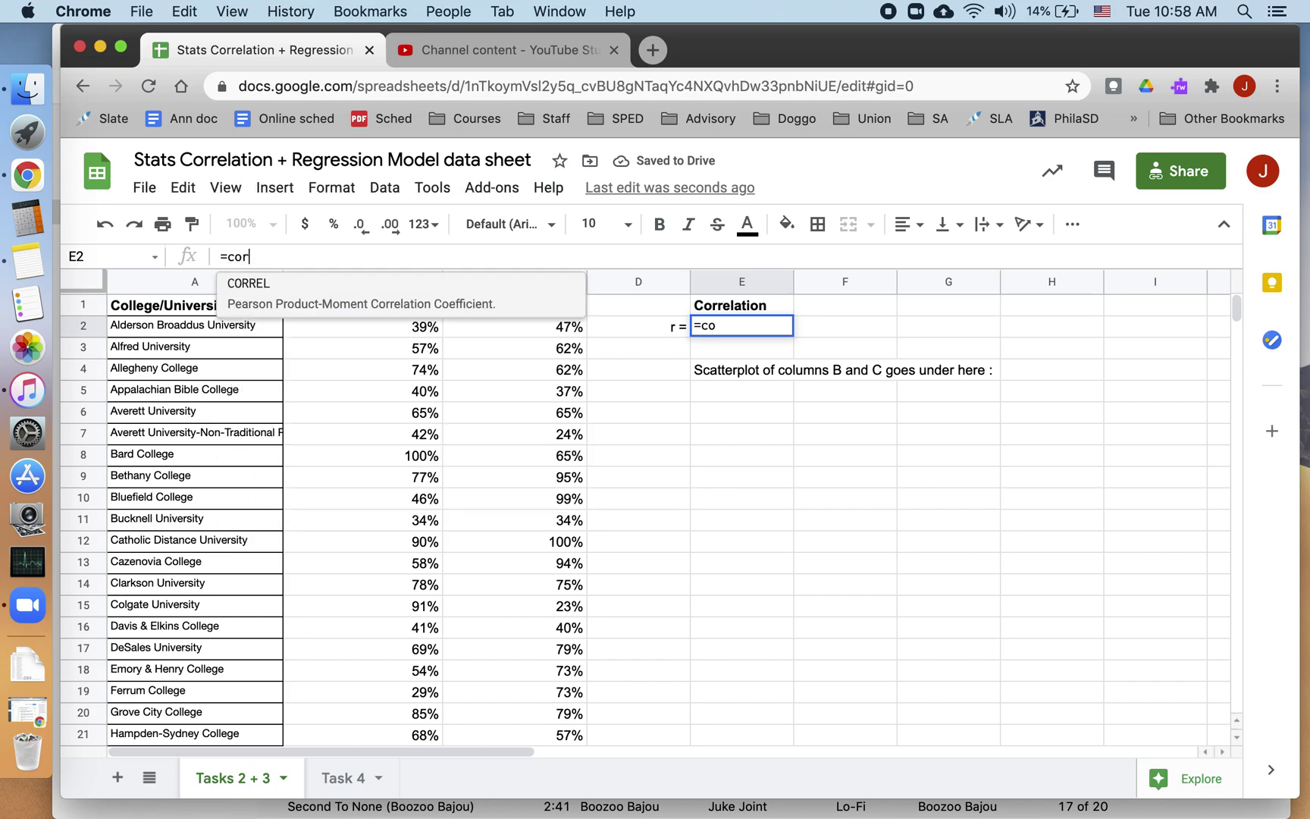
type("rel")
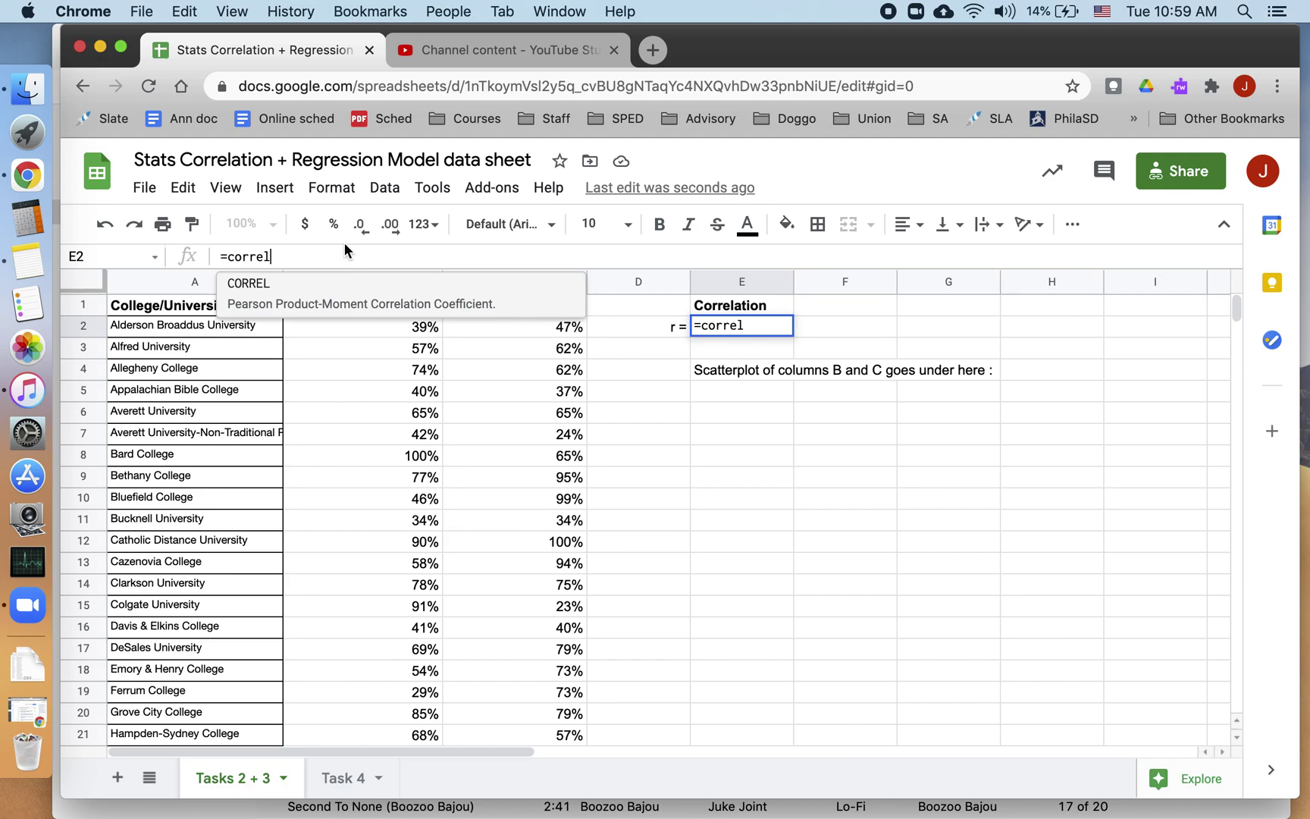
type("(")
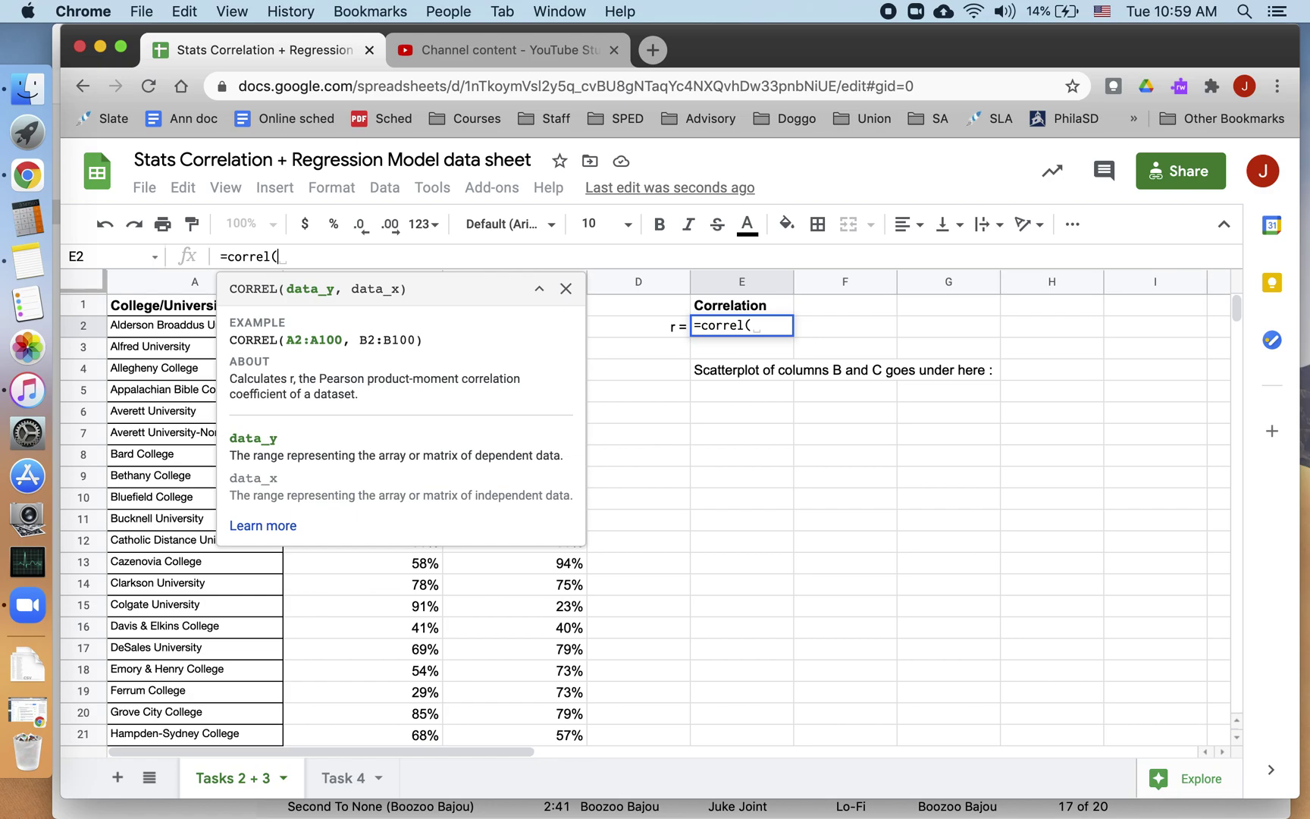
left_click(566, 287)
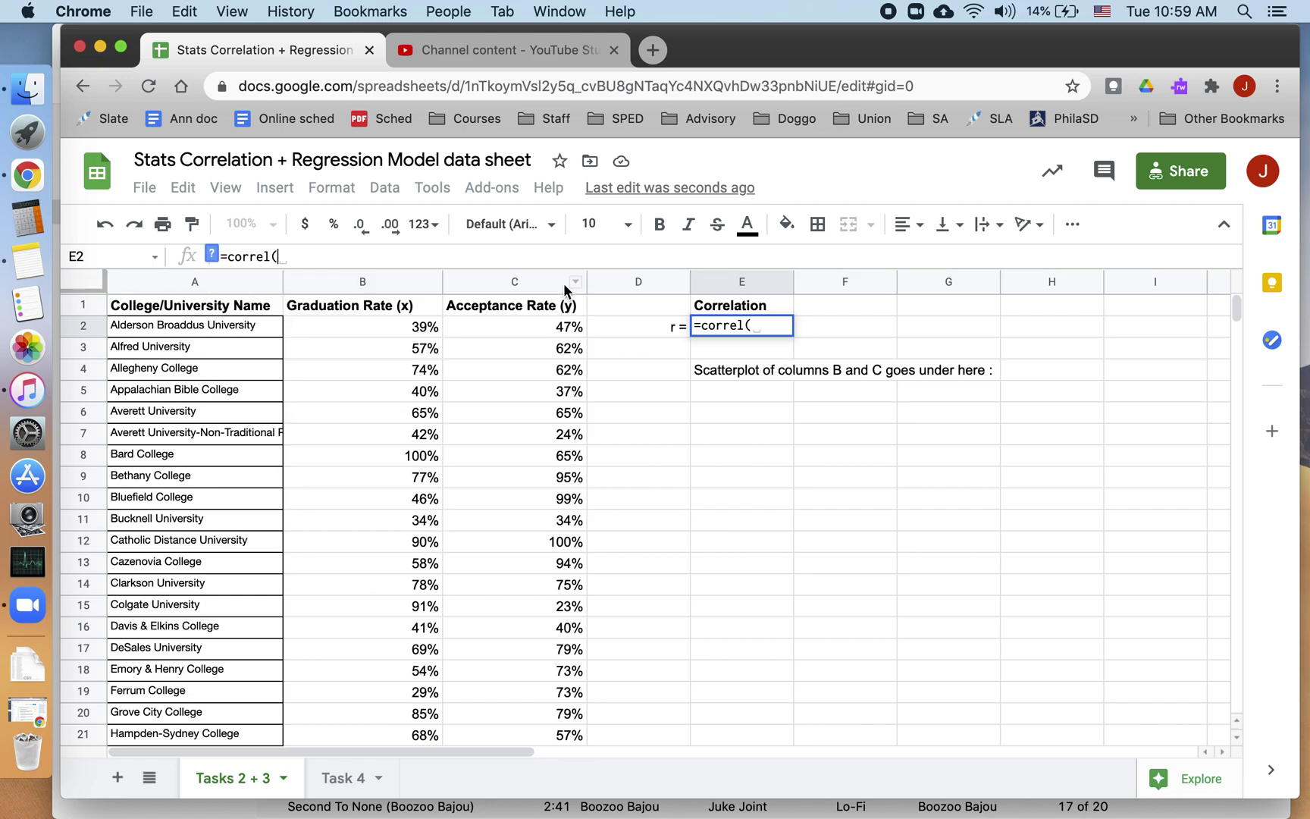
left_click(544, 320)
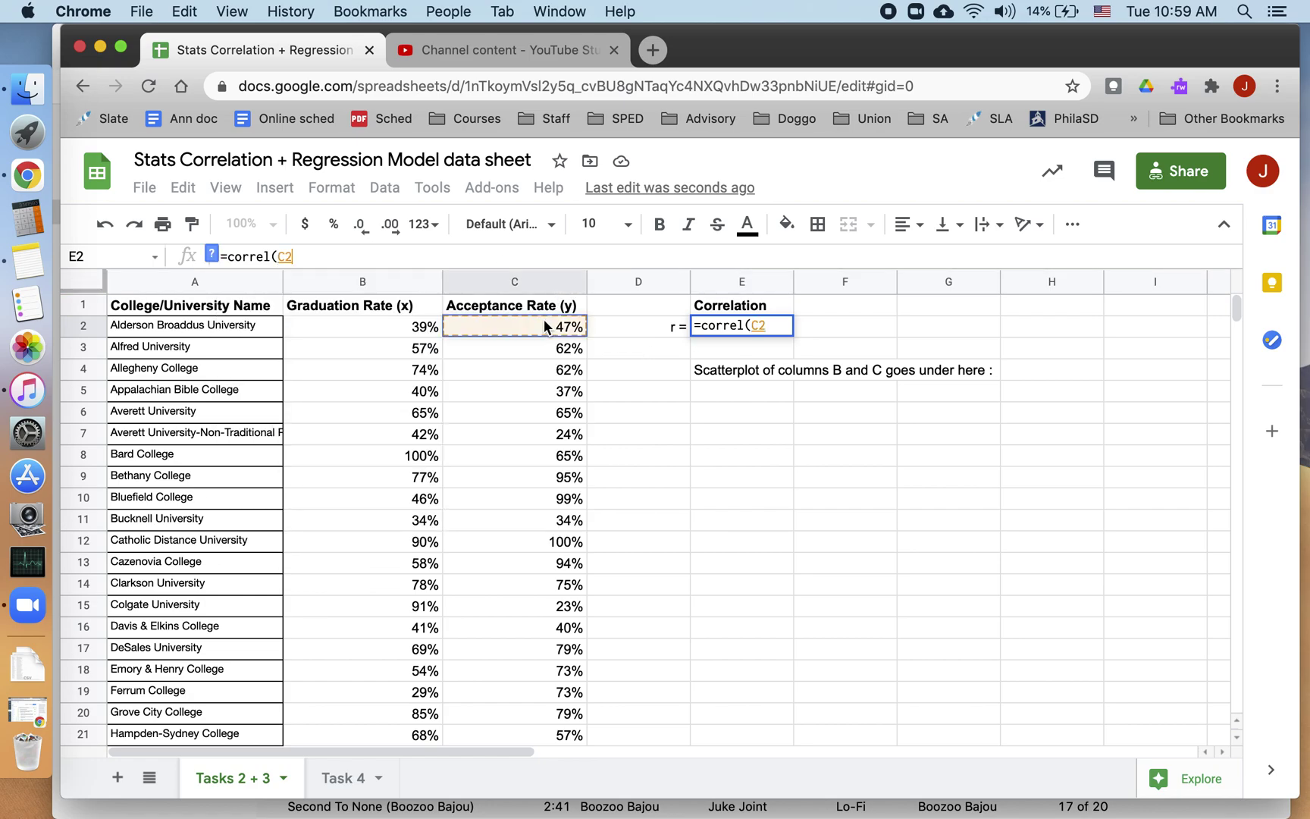
left_click_drag(545, 319, 506, 585)
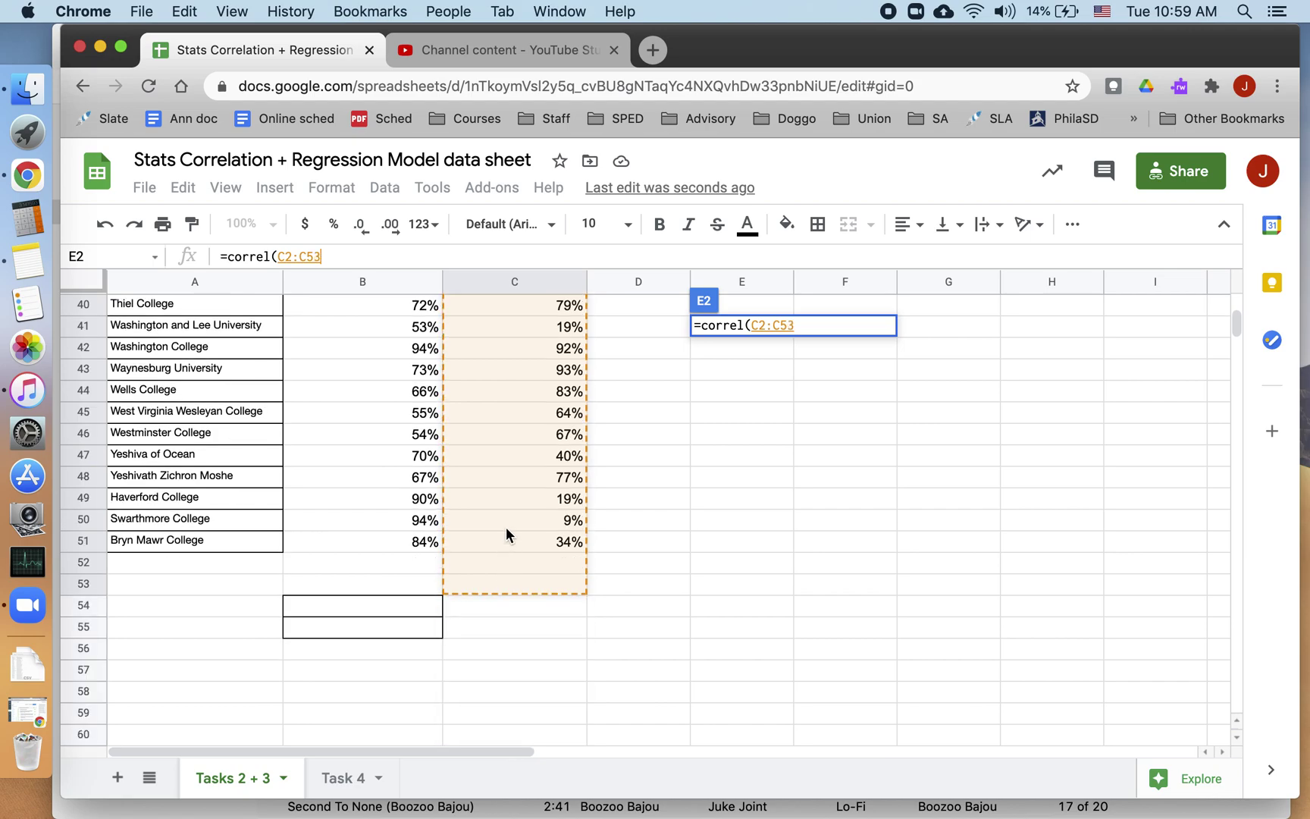
left_click_drag(506, 529, 504, 534)
Add B2:B51 as the second range and enter the formula, giving r = -0.07616080939.
type(",")
scroll(519, 474, "up", 10)
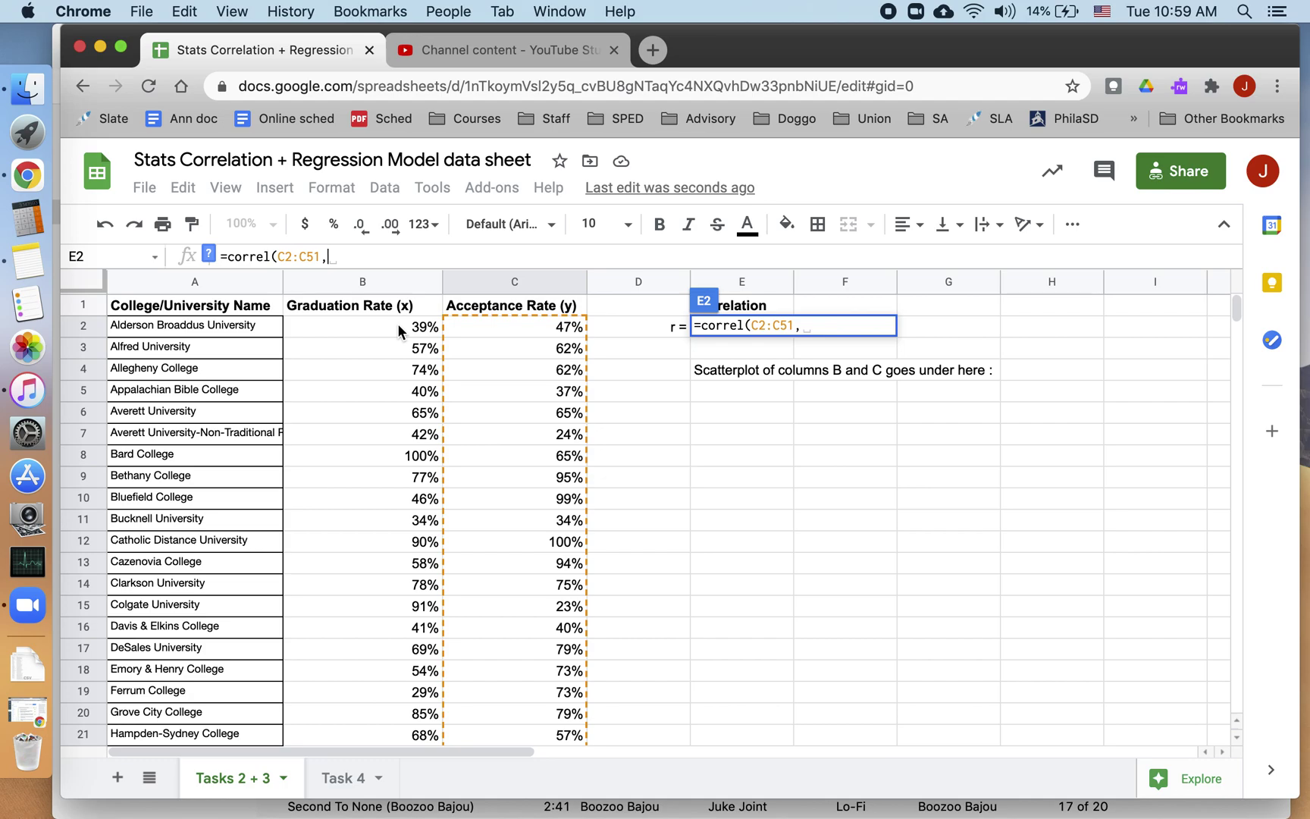
left_click_drag(397, 324, 371, 715)
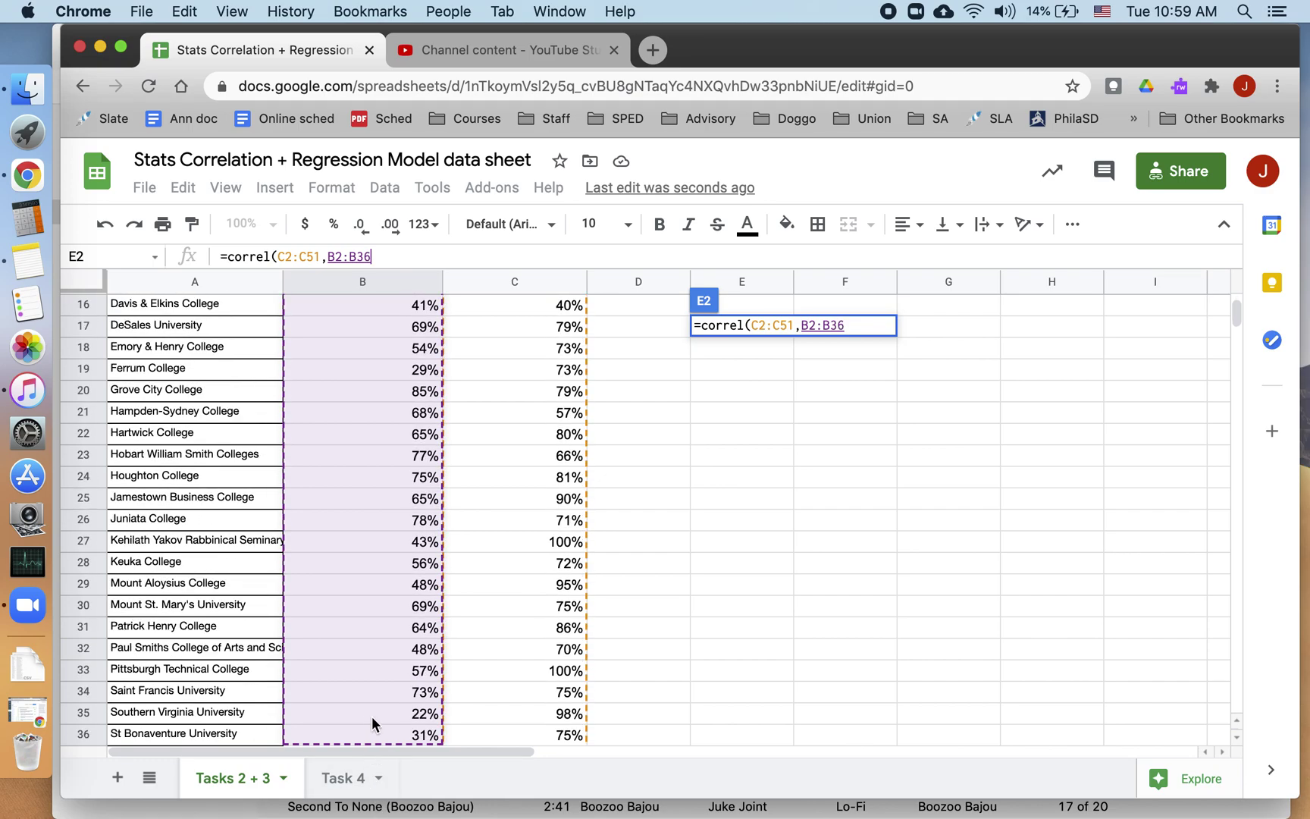
left_click_drag(386, 792, 357, 619)
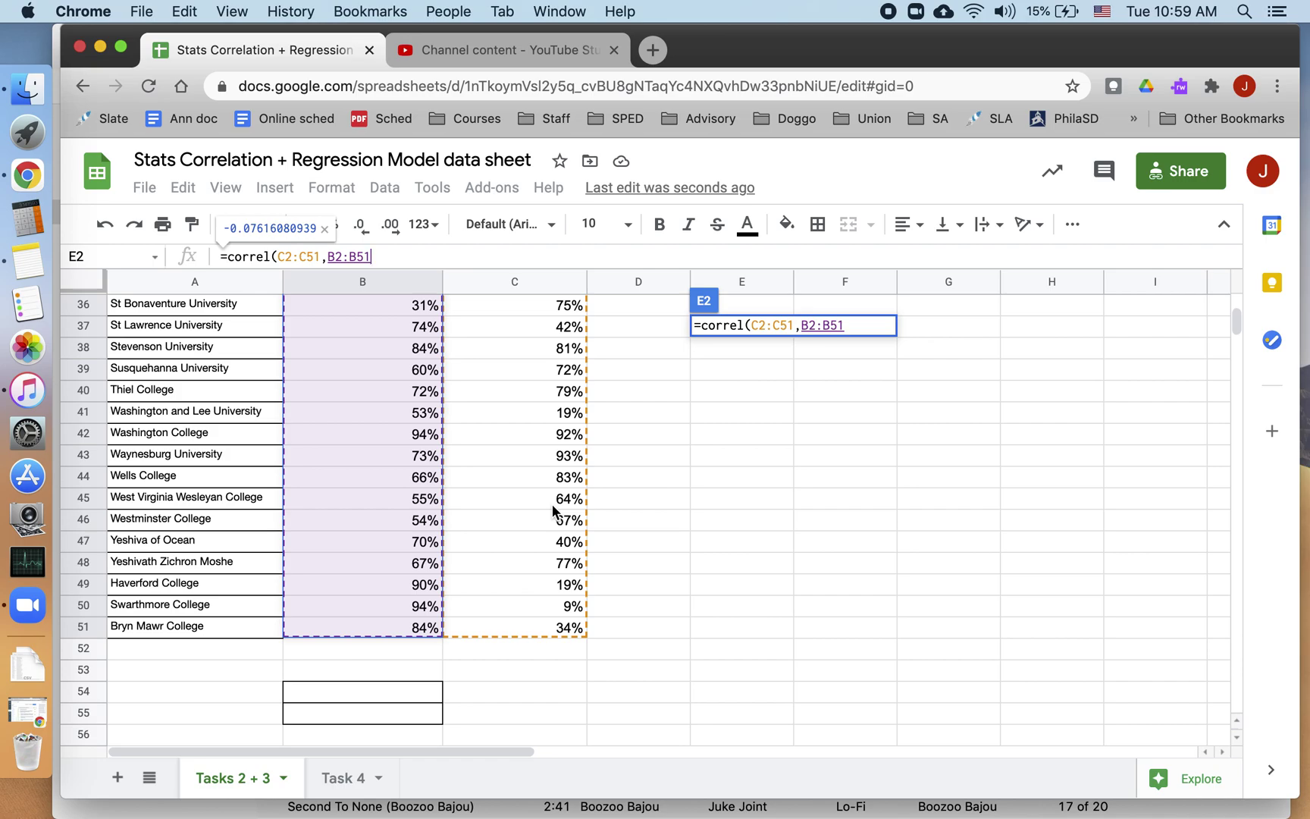
scroll(551, 504, "up", 2)
scroll(551, 504, "up", 10)
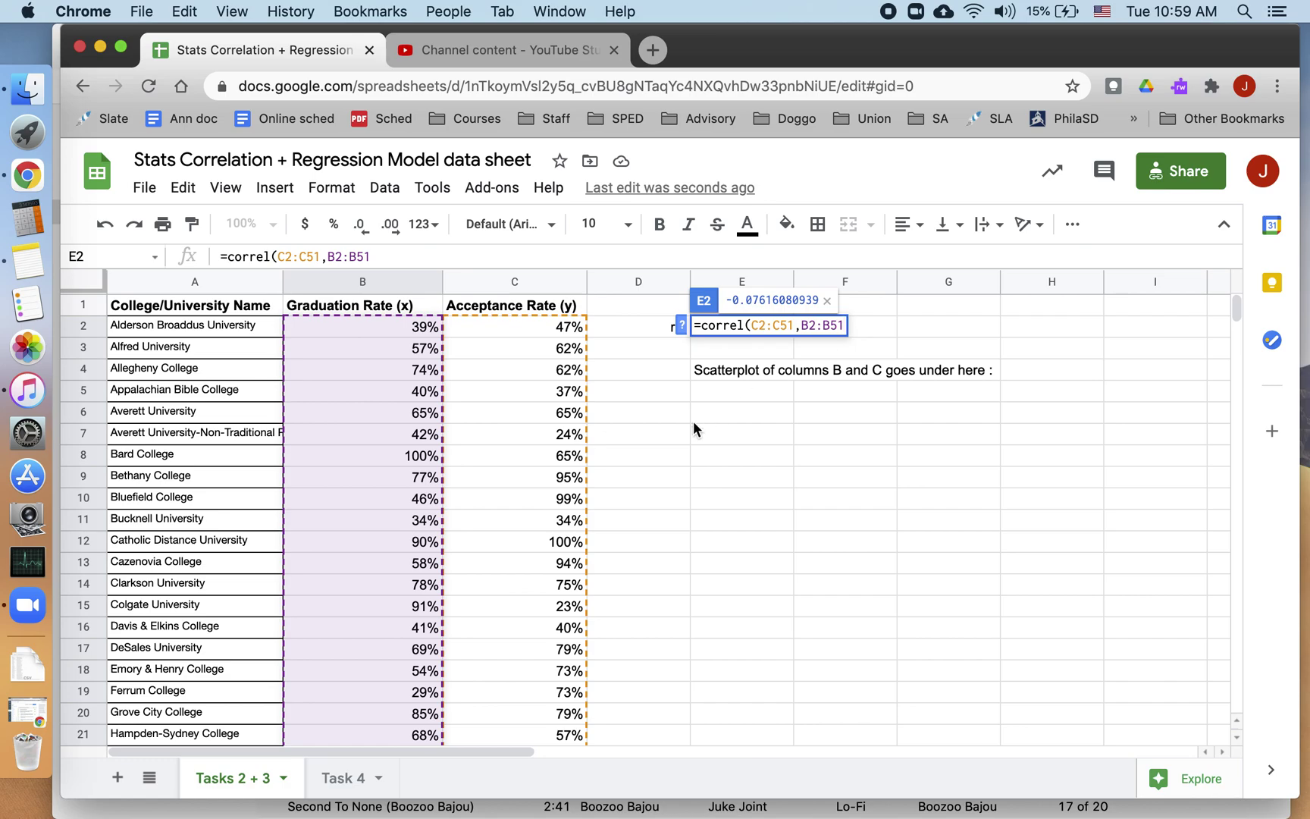
key("Return")
key("Up")
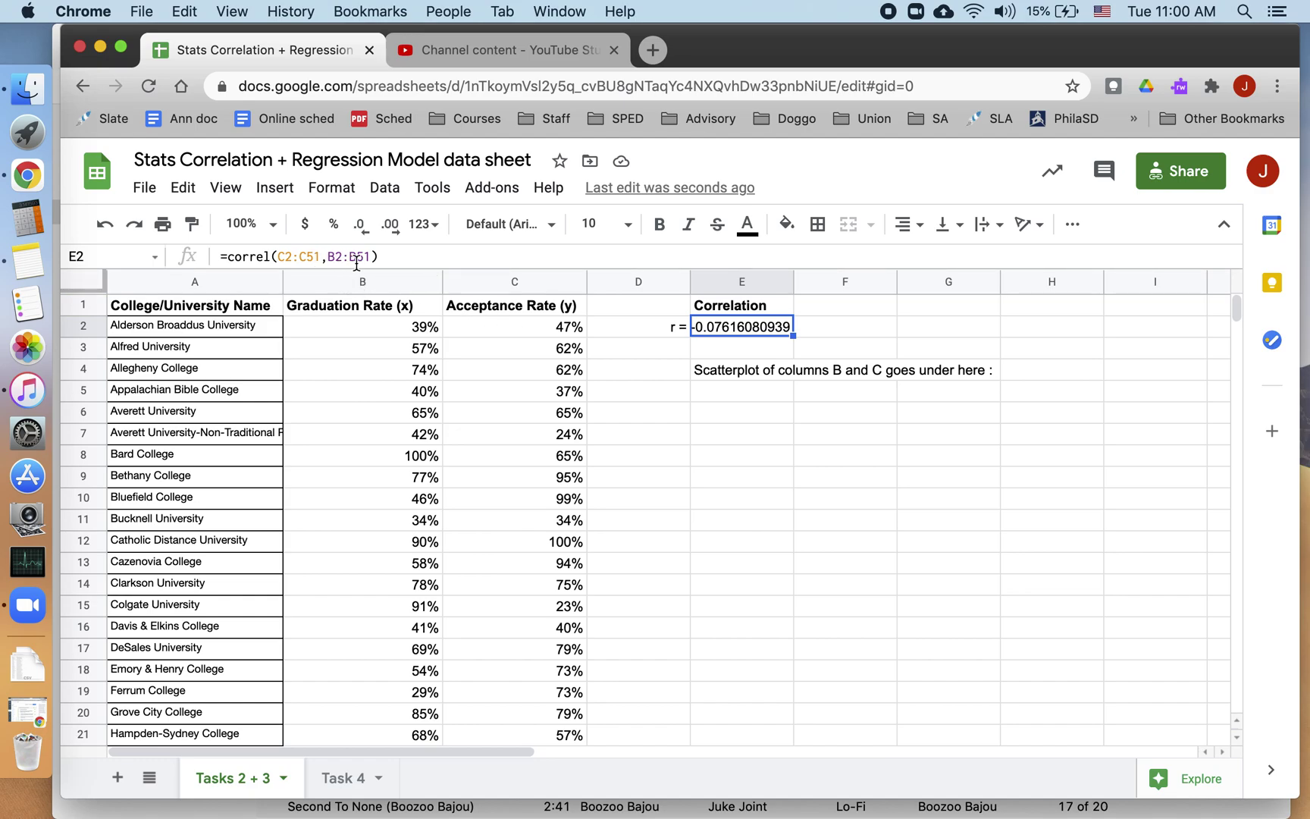
left_click(844, 344)
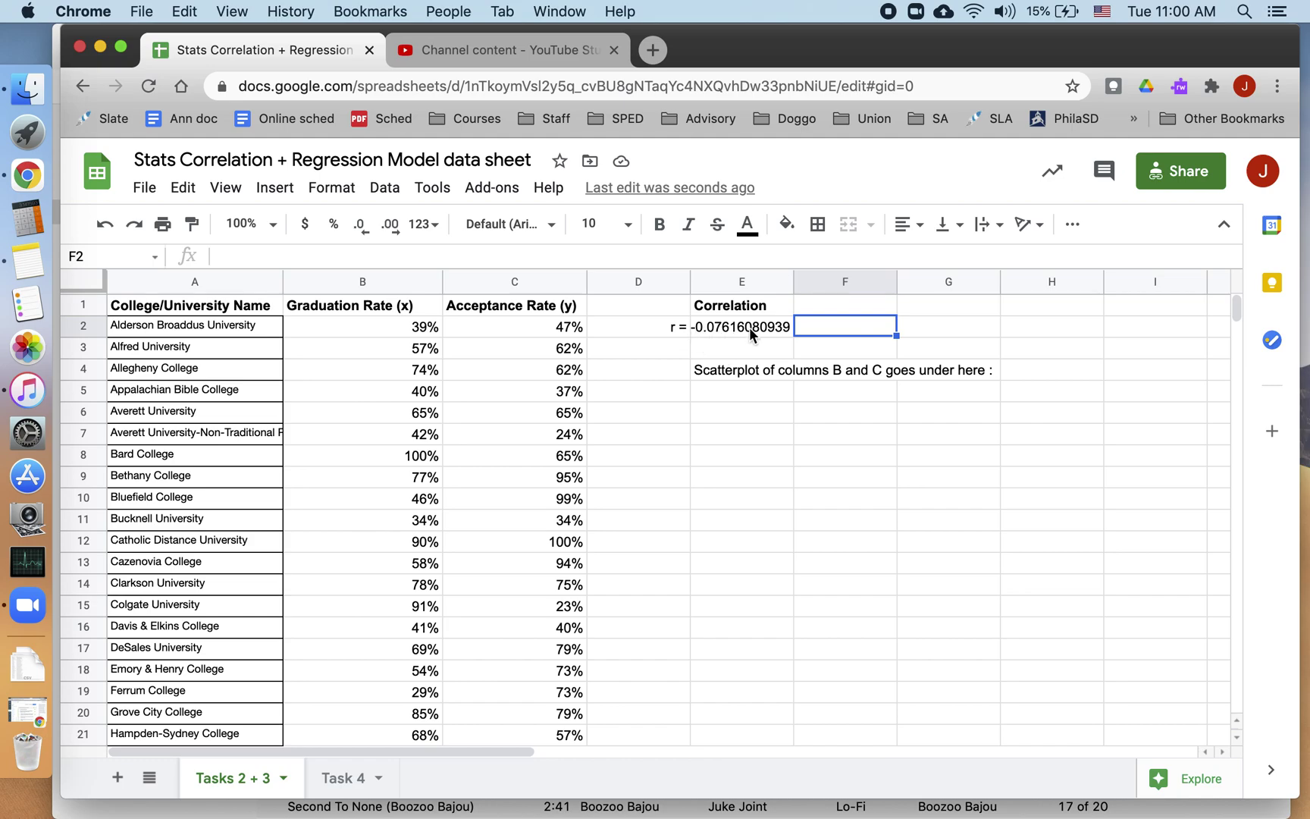
left_click(742, 348)
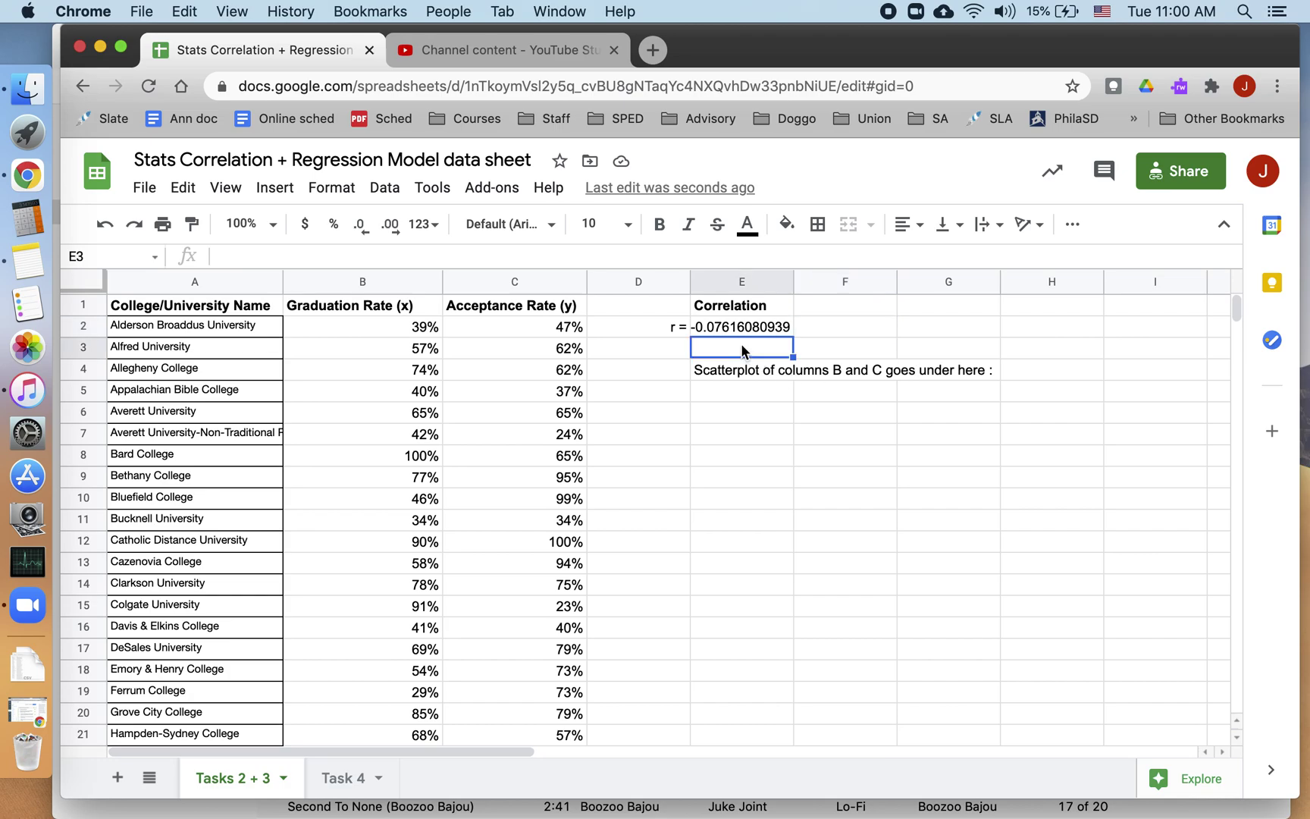
left_click(726, 328)
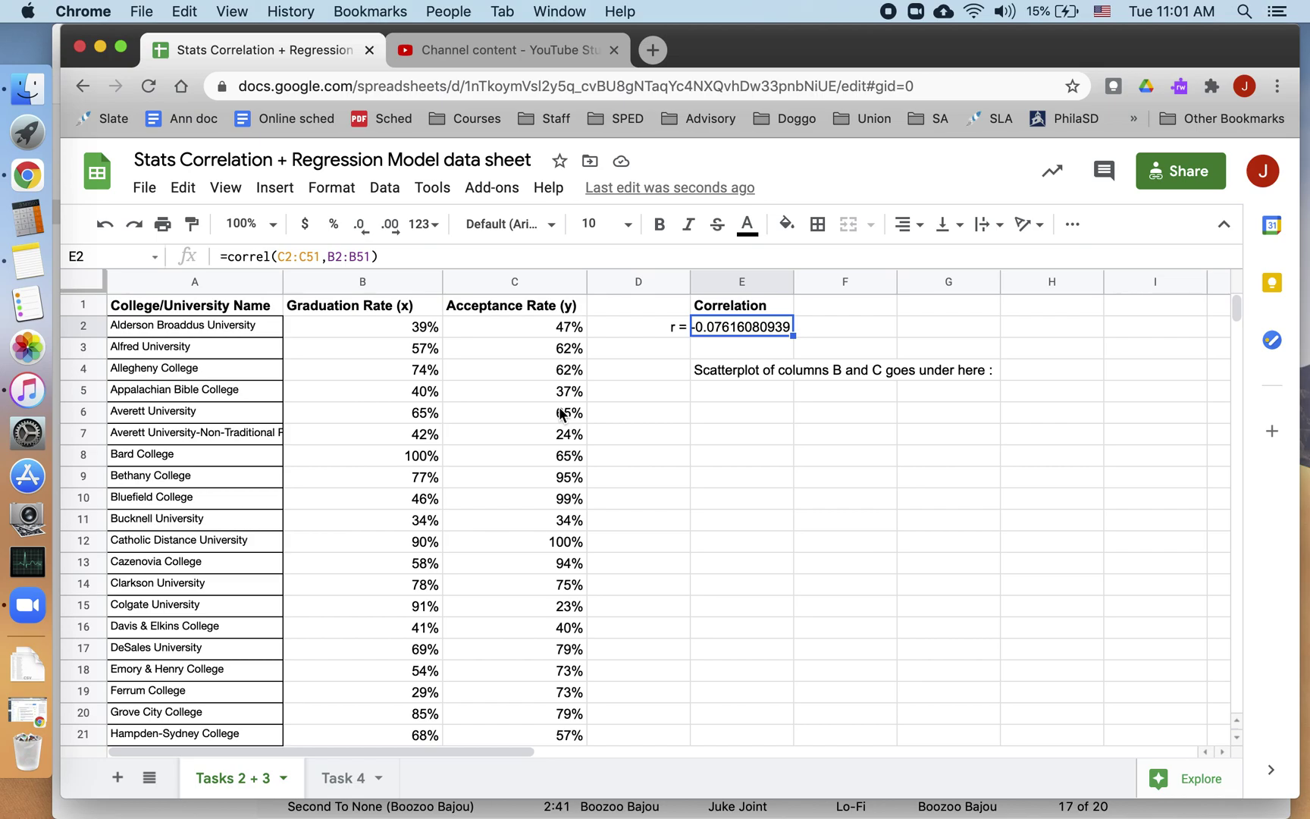
left_click(371, 455)
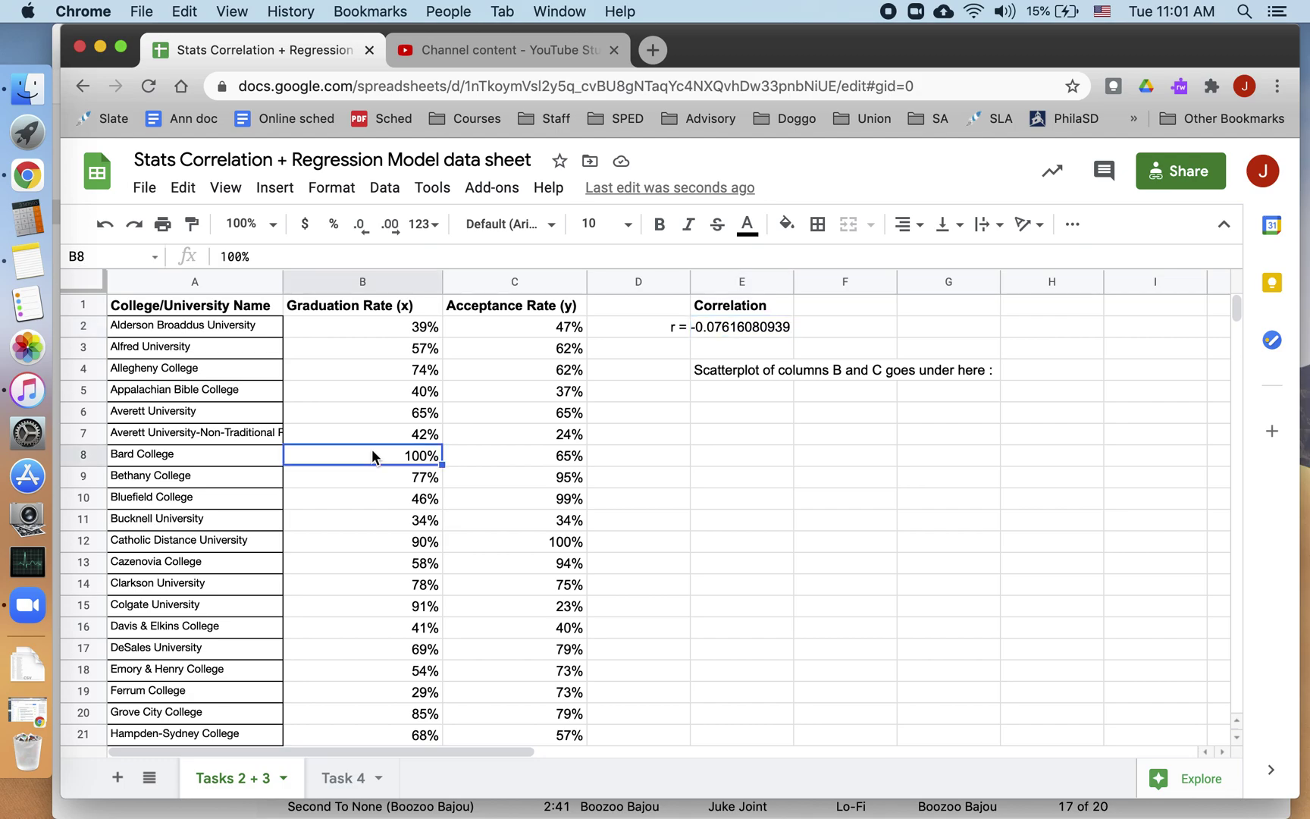
left_click(214, 455)
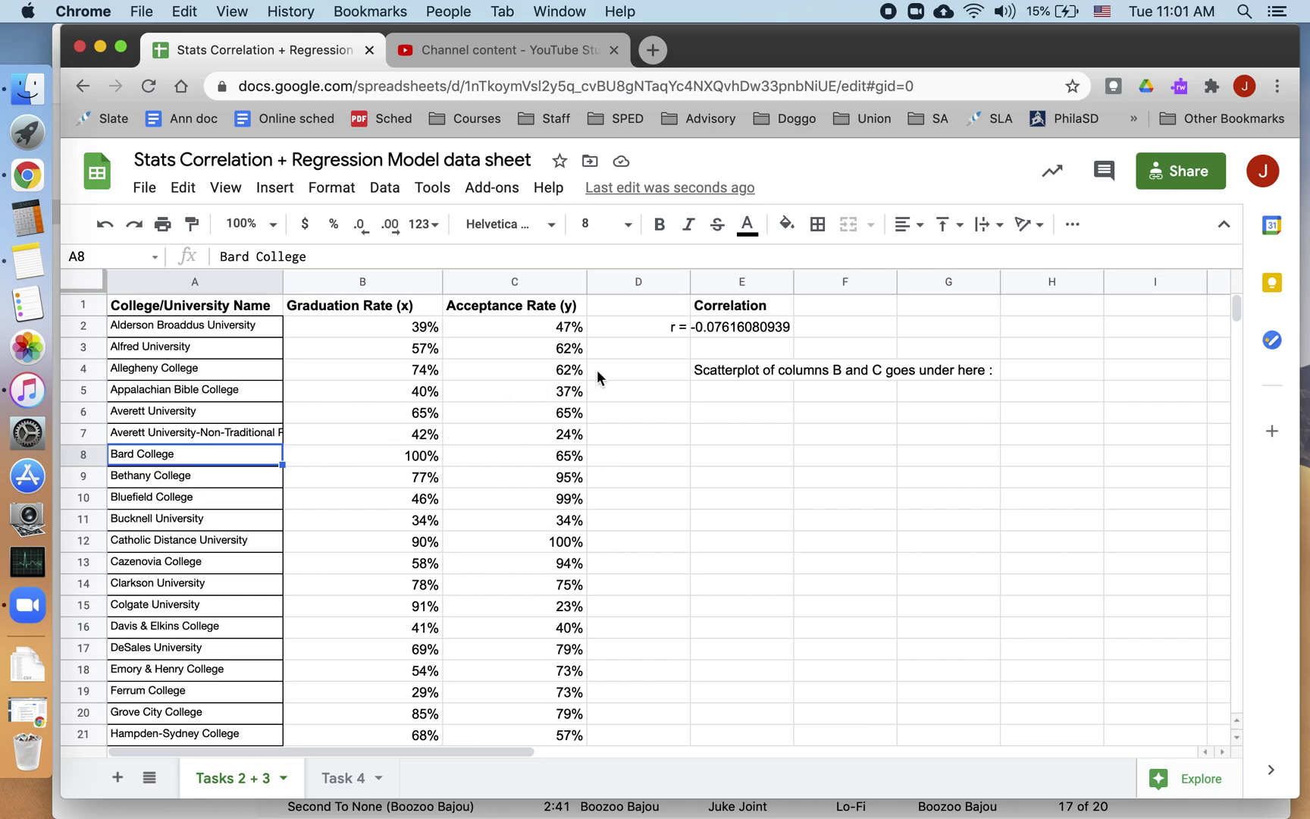
left_click(405, 460)
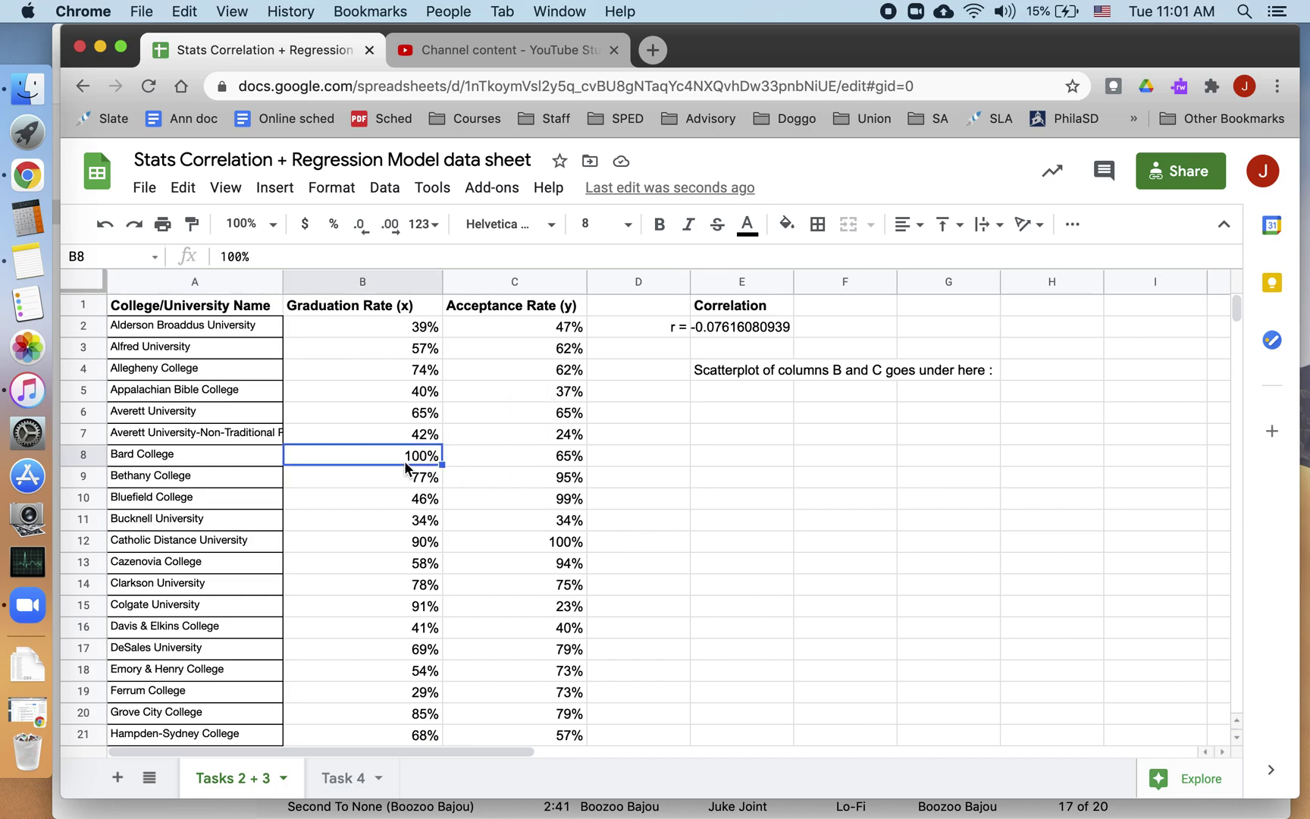
left_click(522, 456)
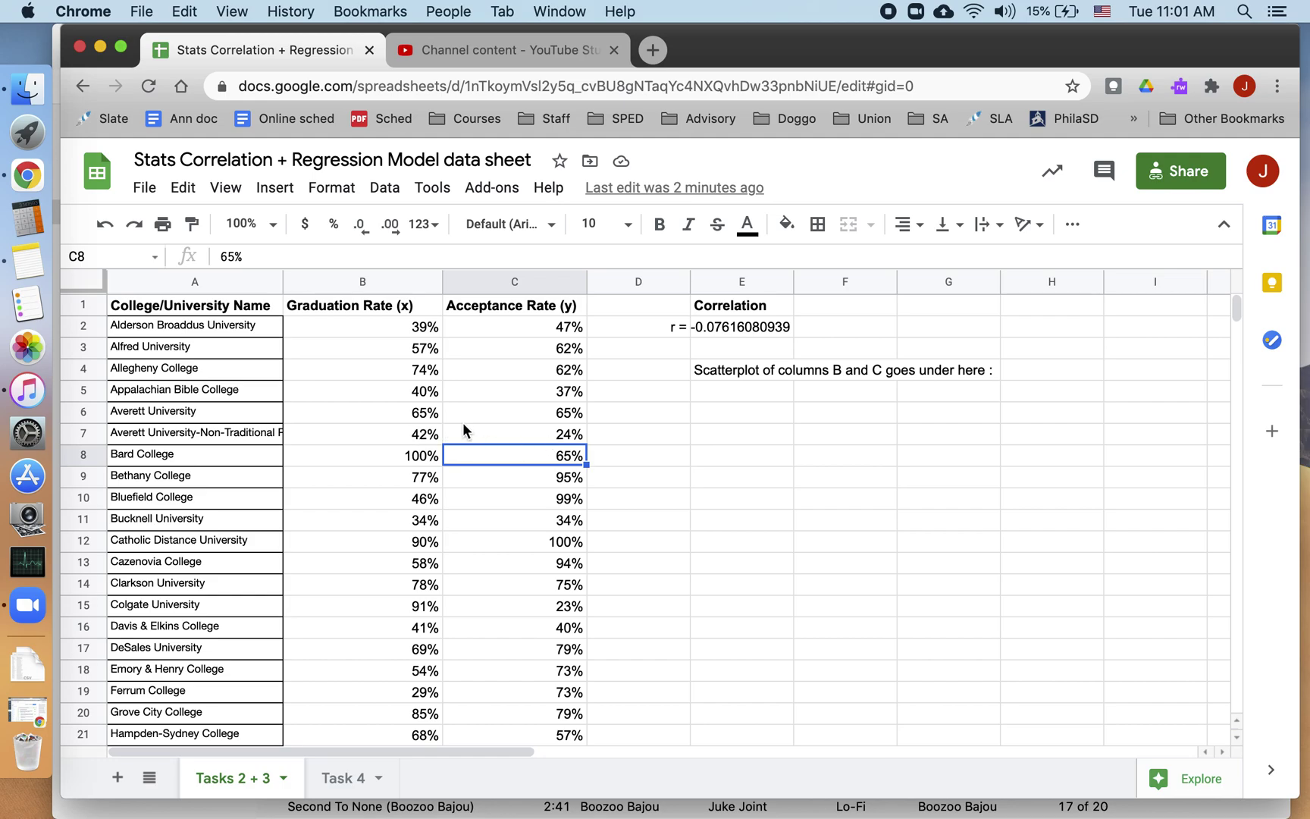
left_click(435, 464)
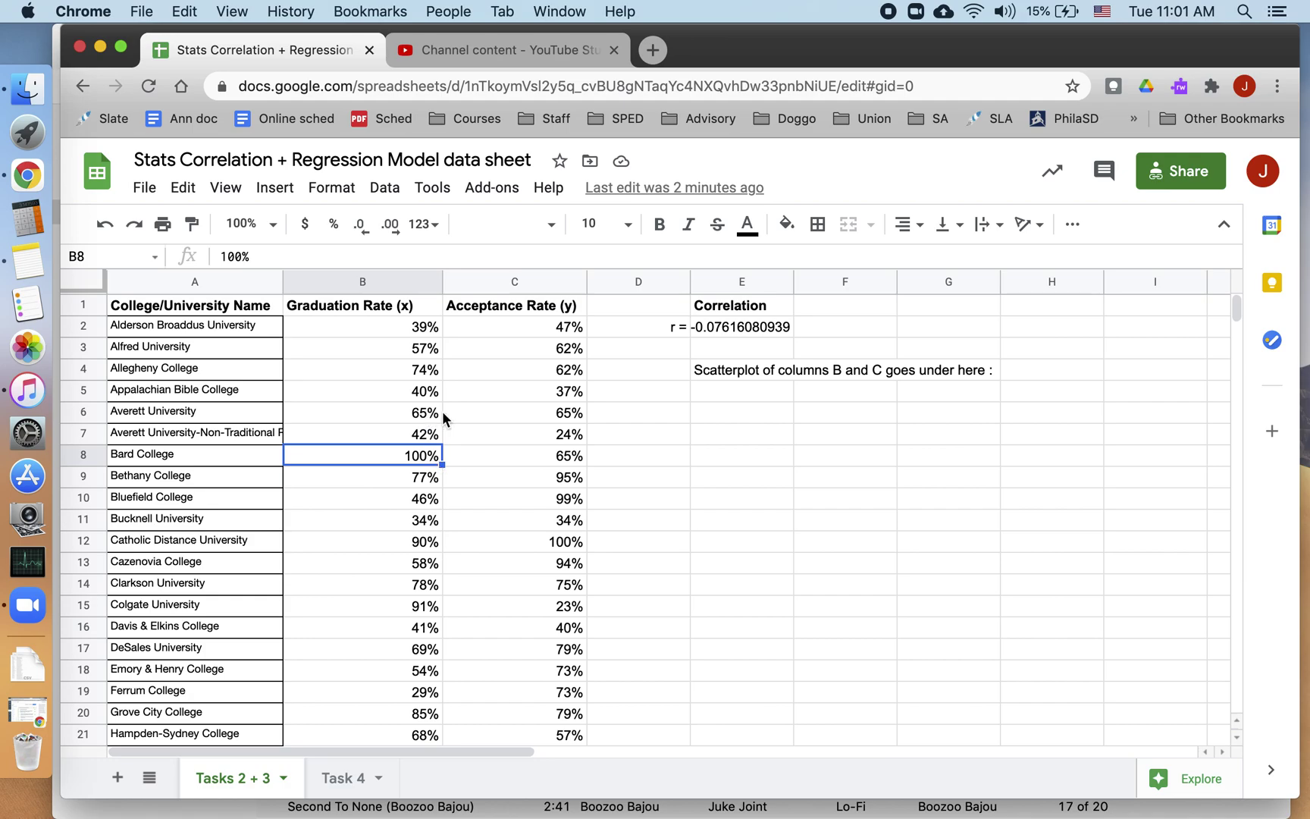
left_click(522, 442)
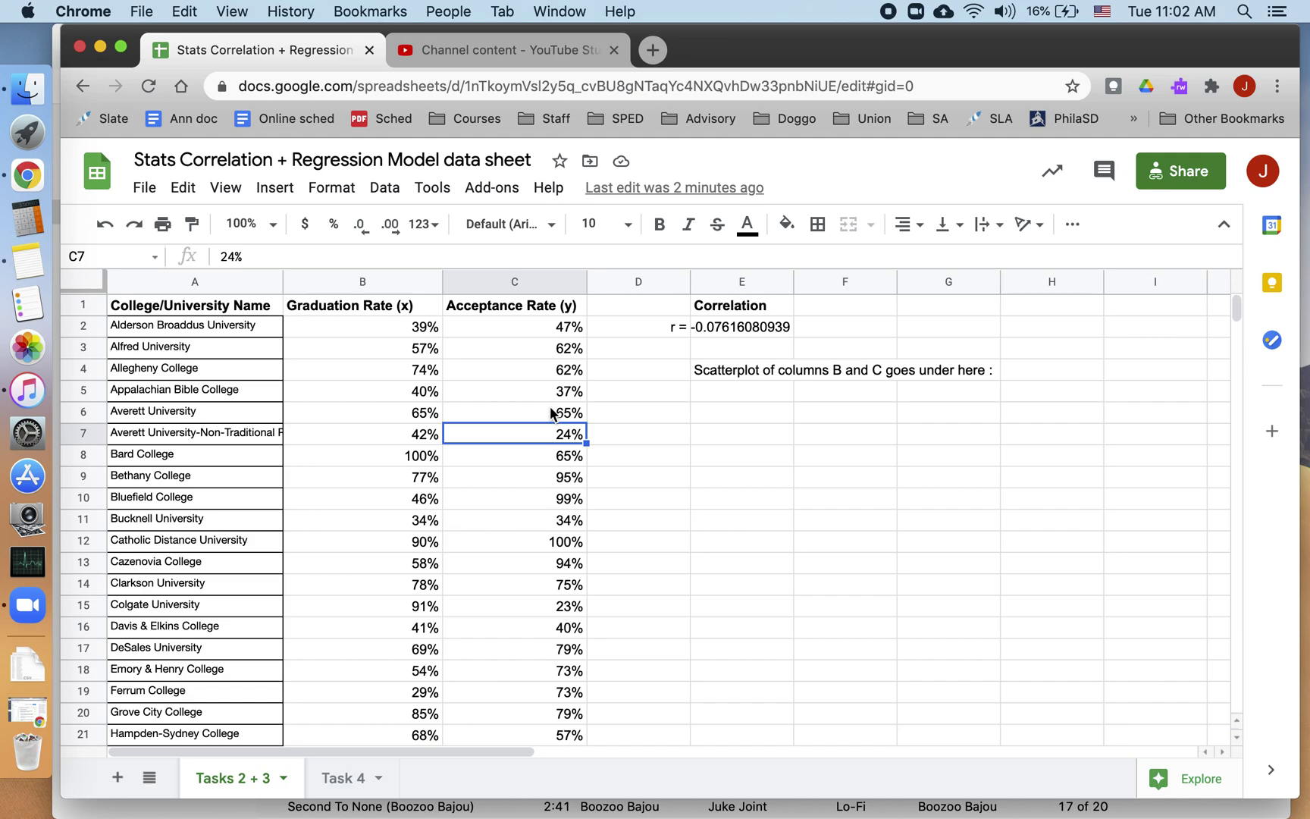
scroll(537, 519, "down", 9)
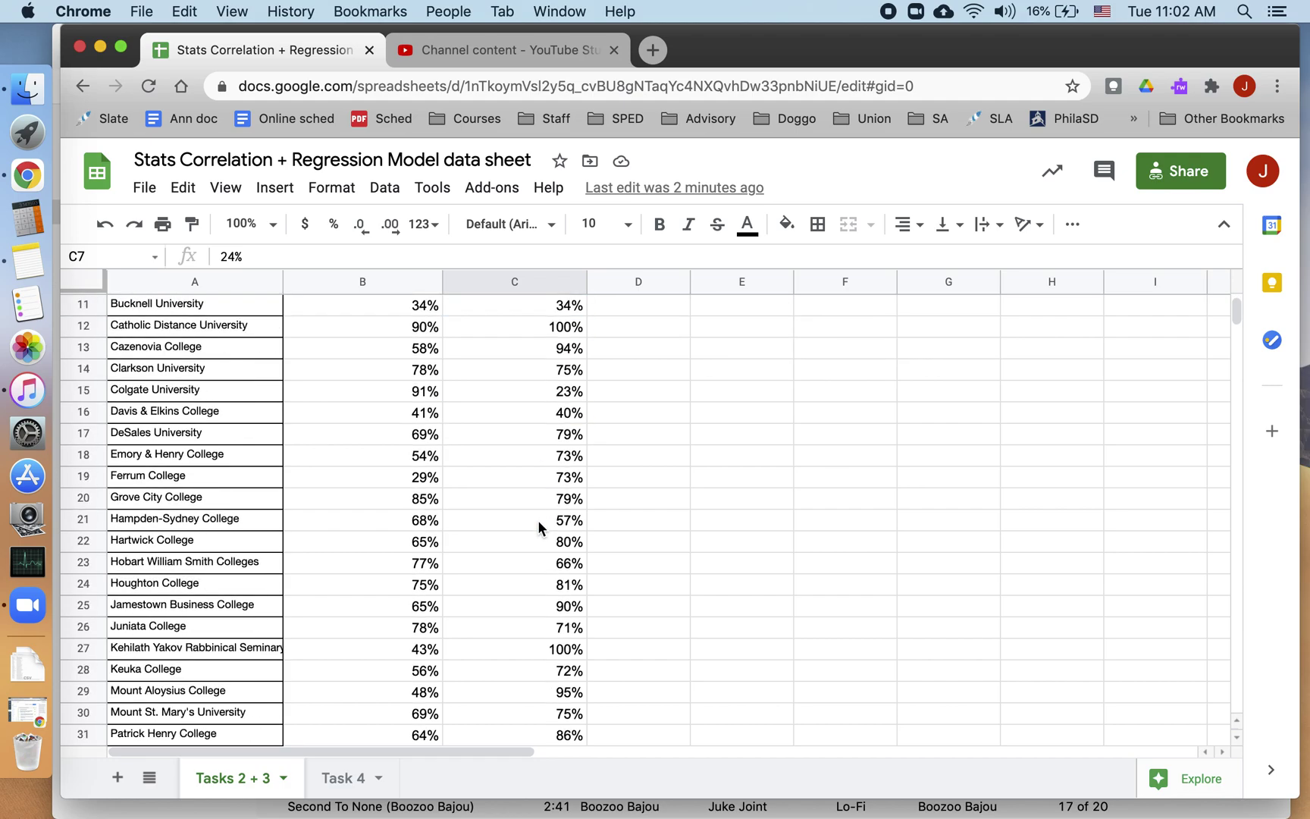
scroll(540, 526, "down", 4)
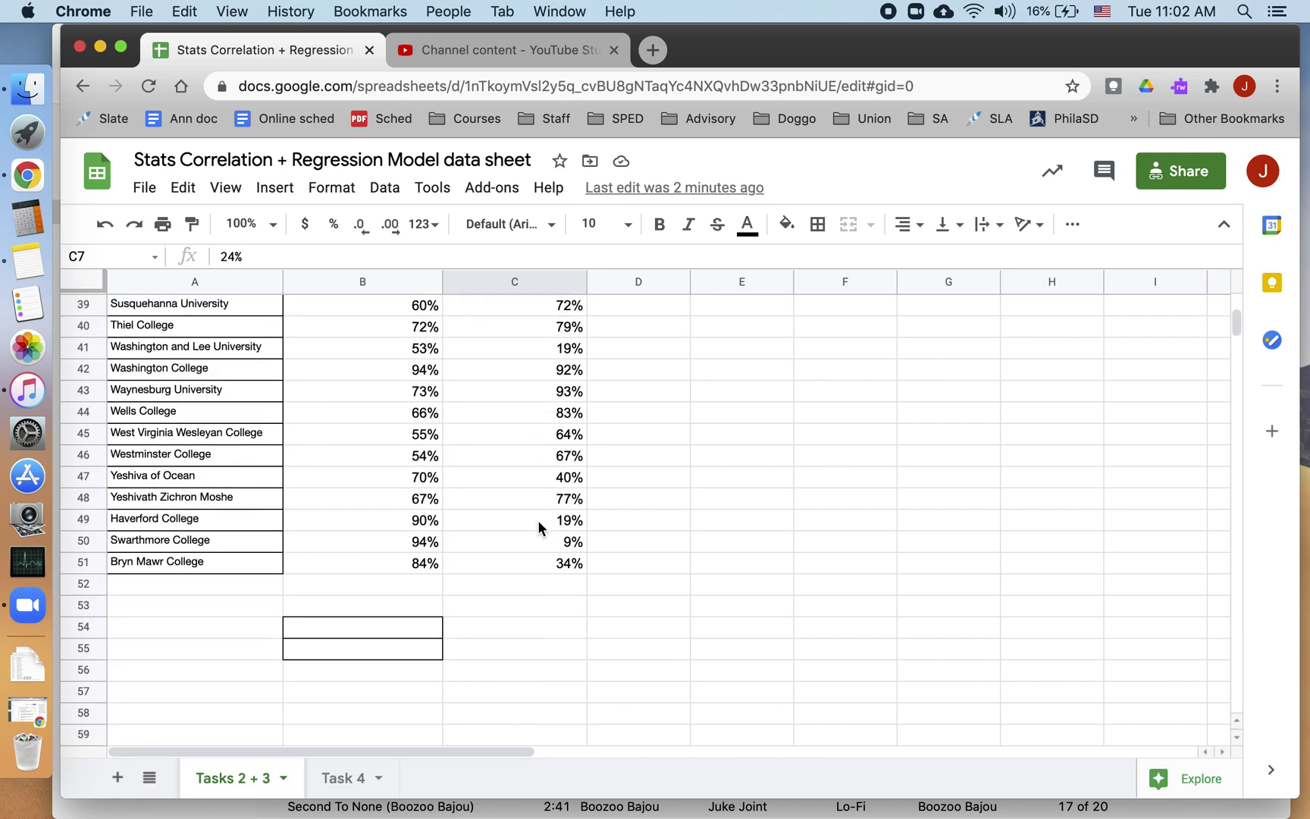
left_click(566, 523)
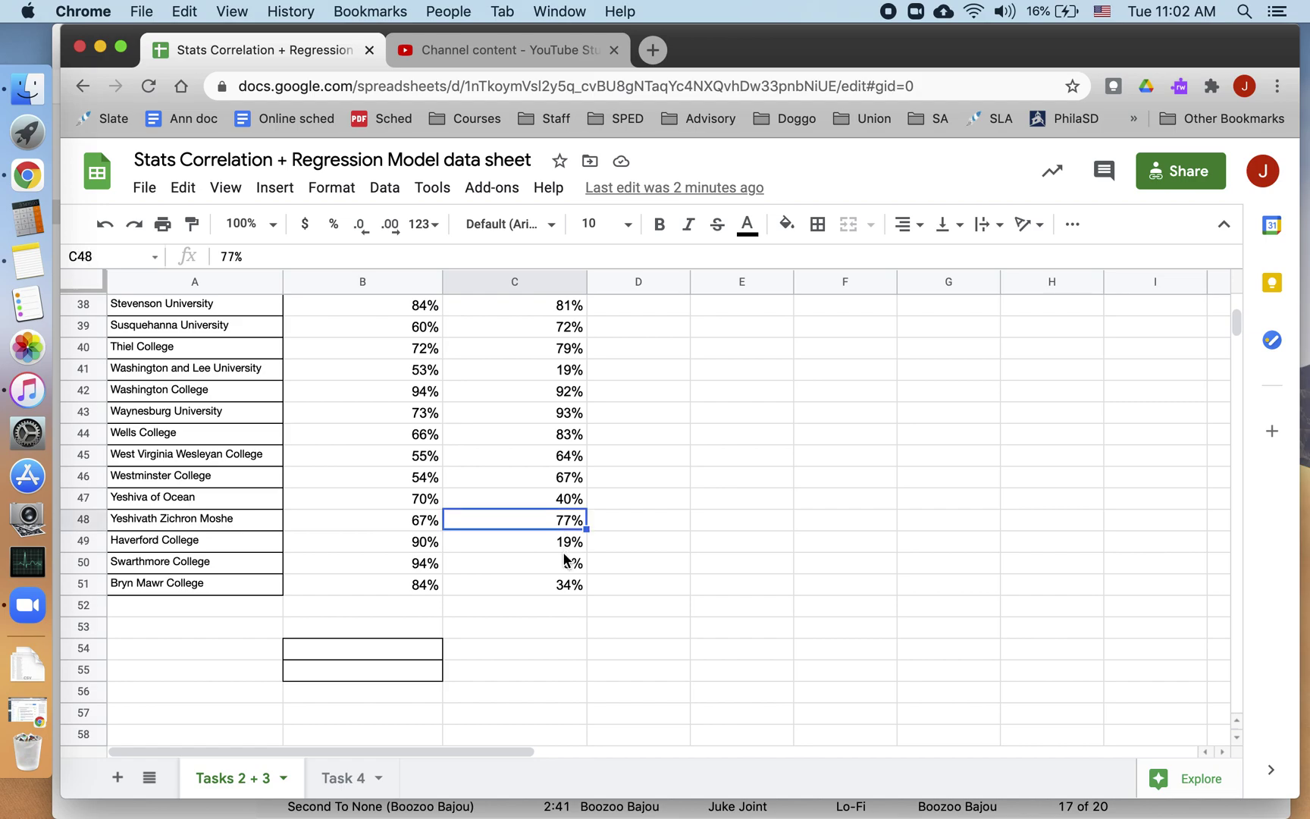
left_click(564, 543)
left_click(563, 563)
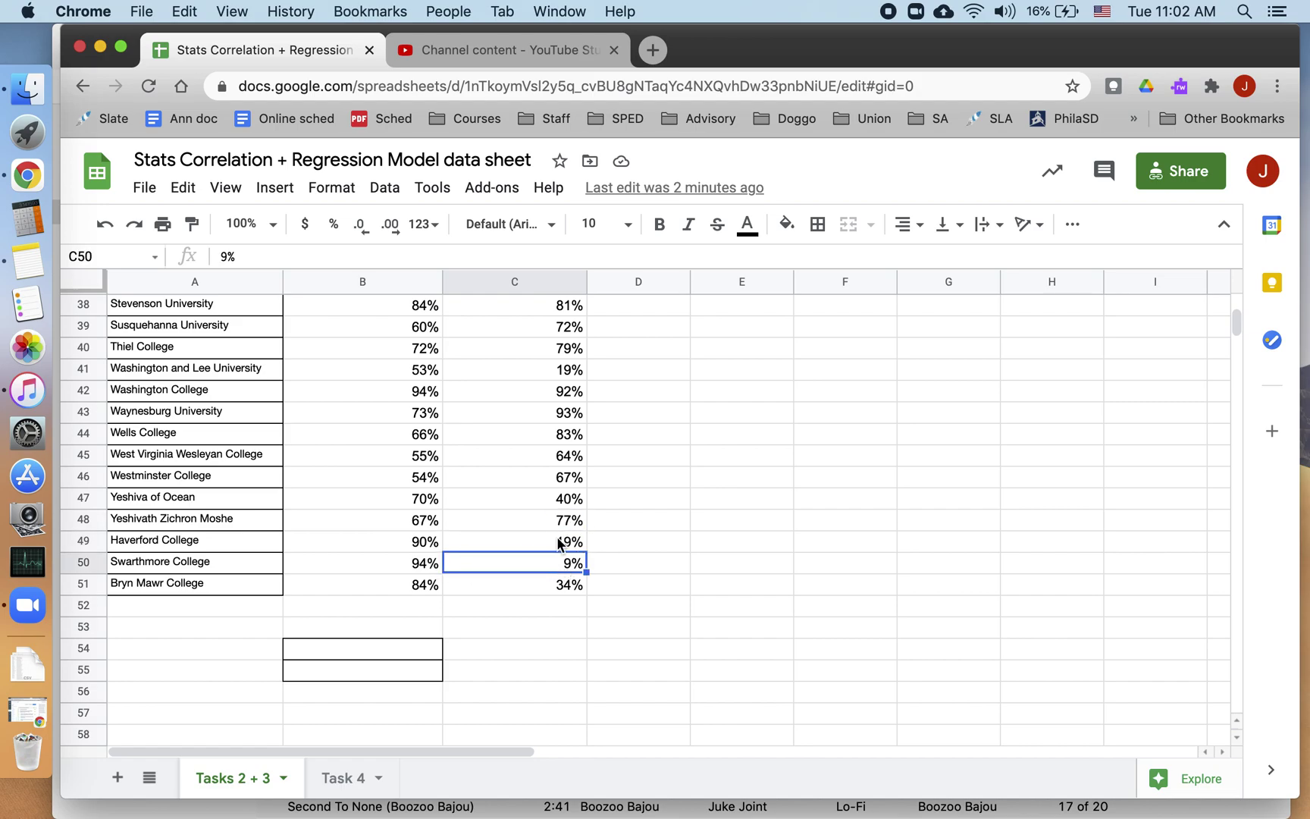
left_click(553, 546)
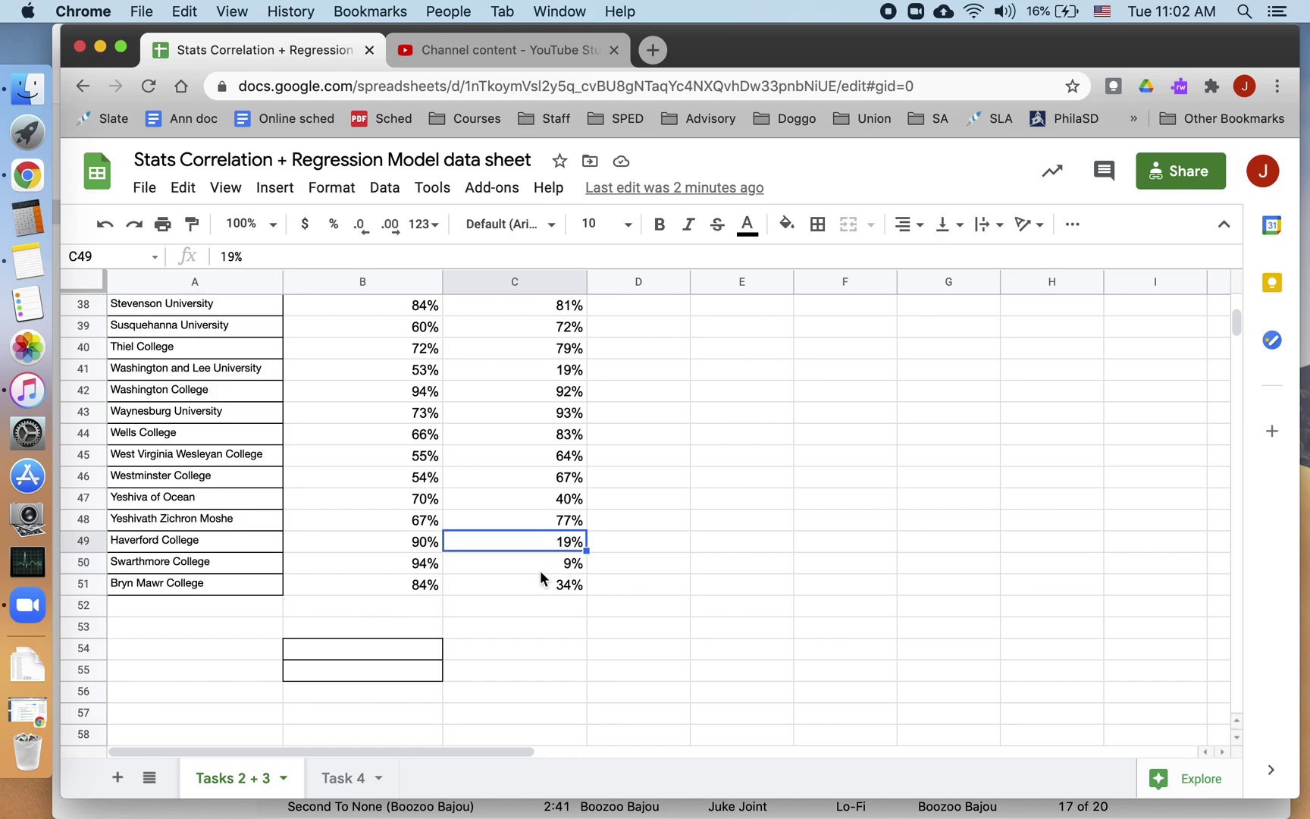
left_click(541, 569)
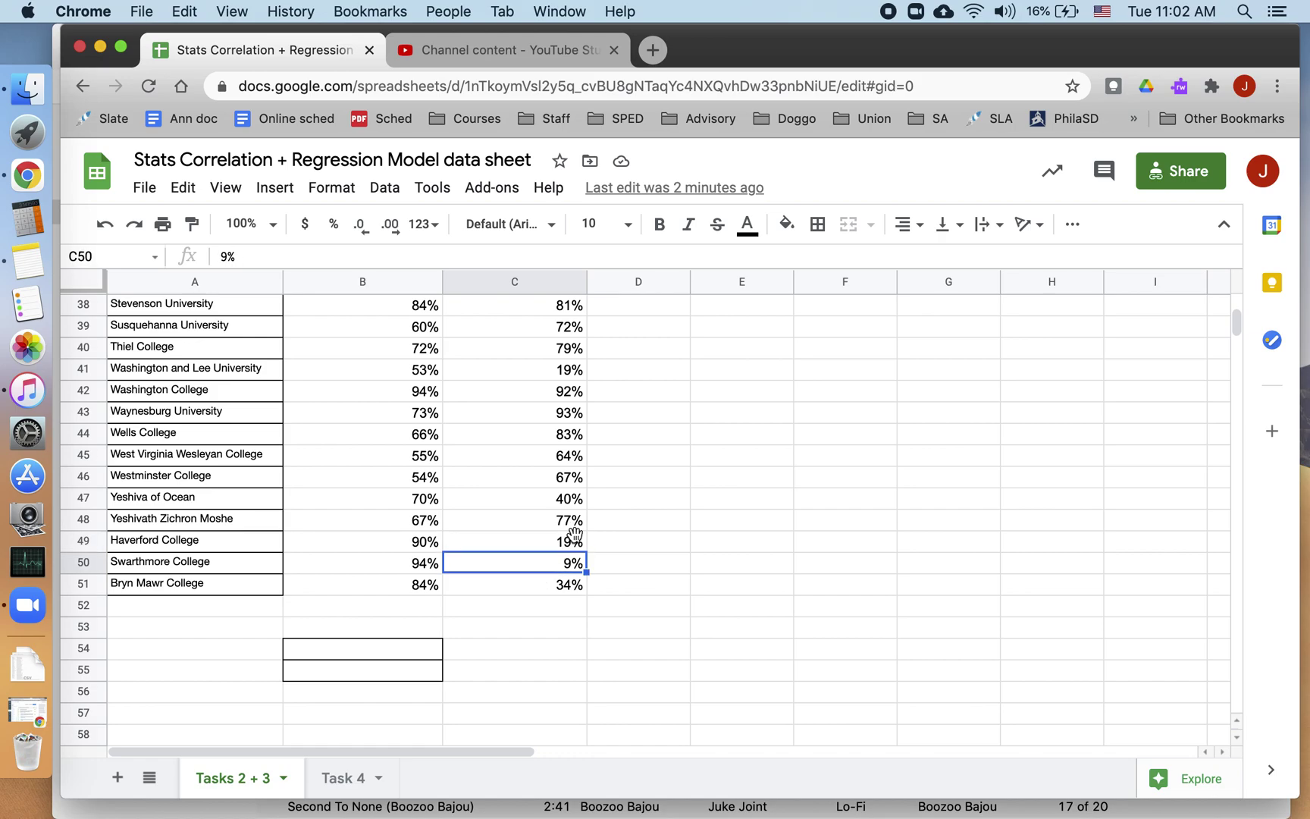
scroll(585, 520, "up", 10)
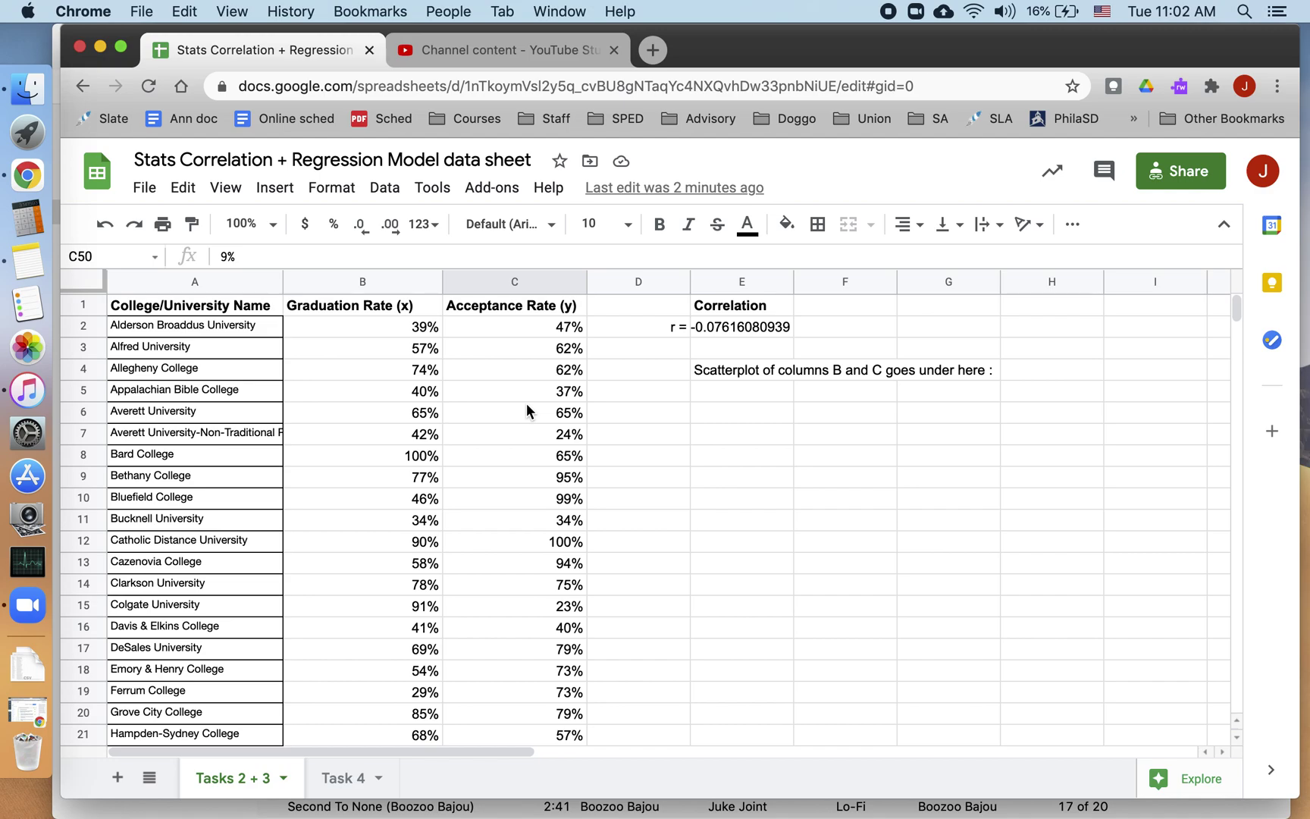
left_click(724, 322)
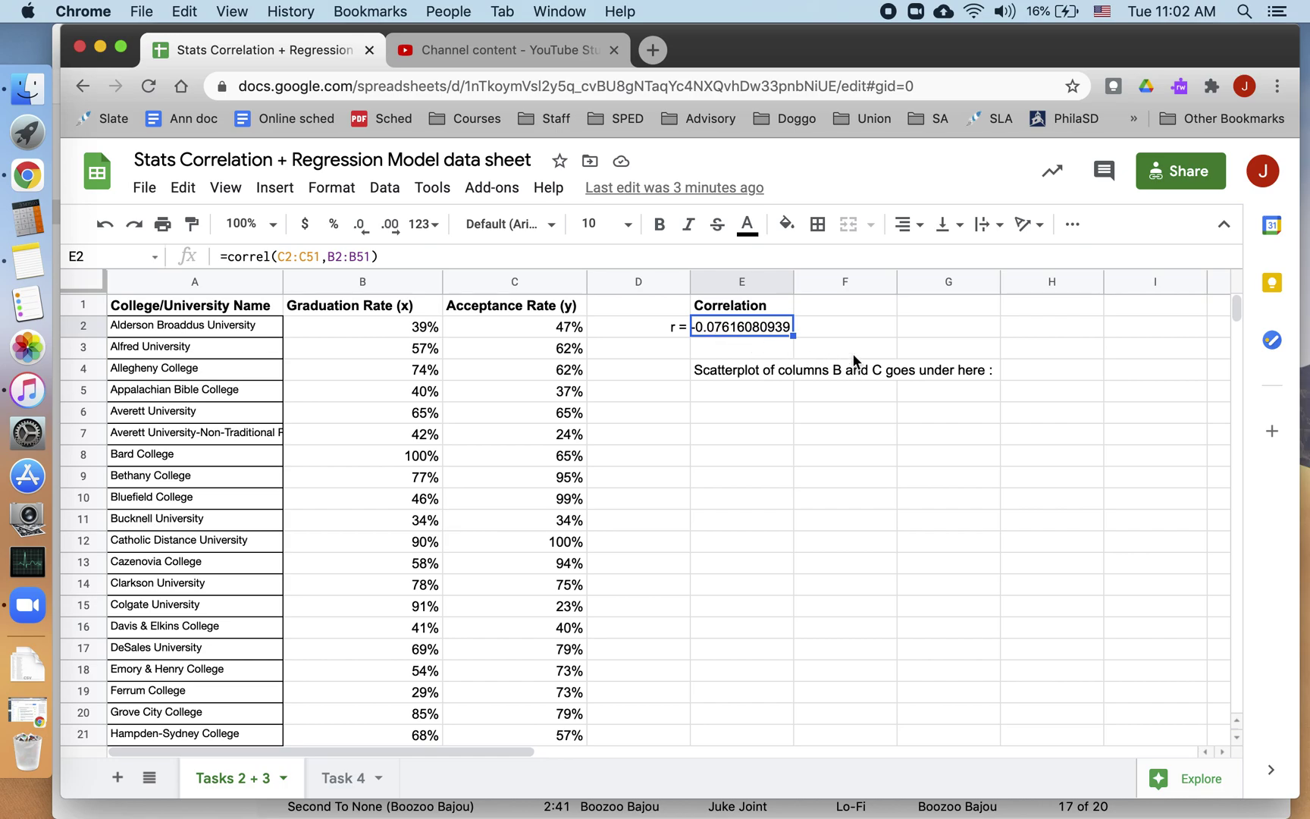
left_click(843, 334)
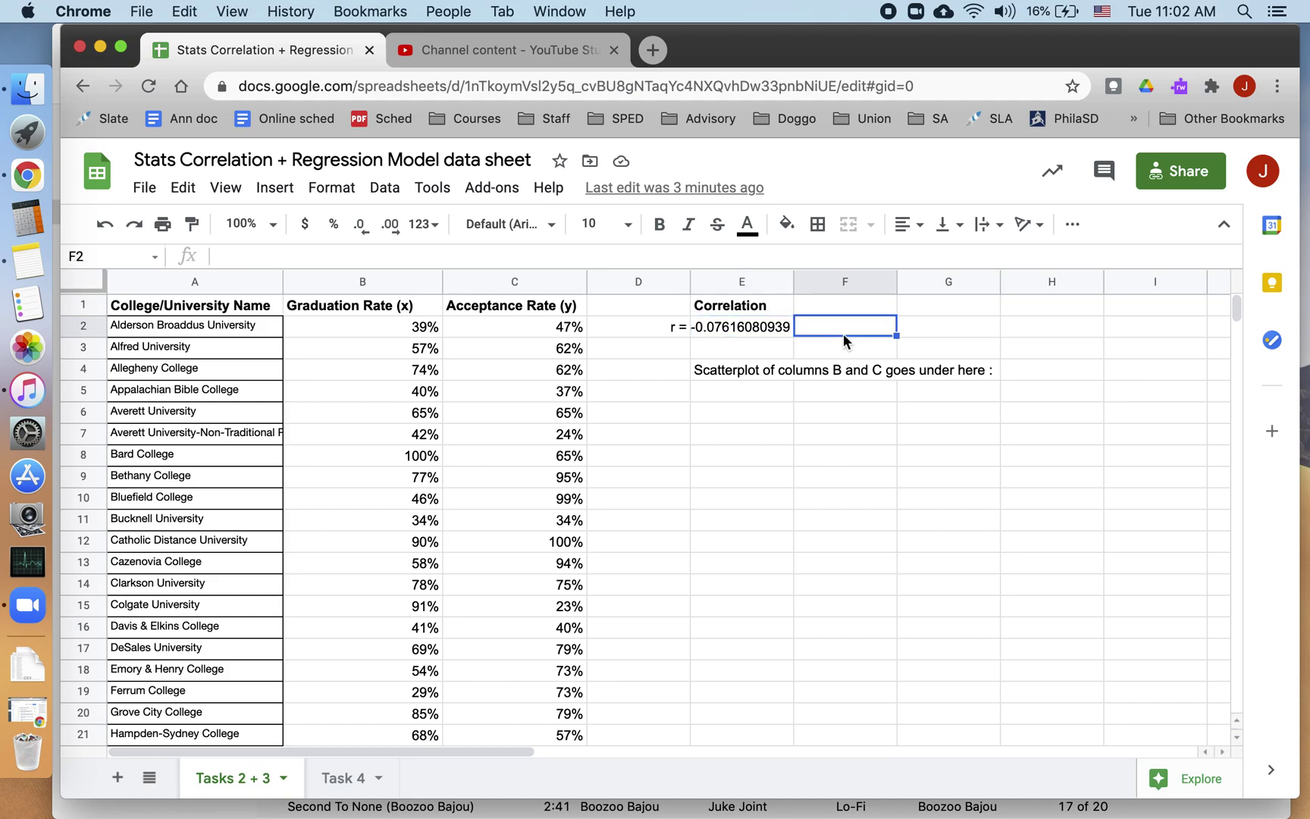
type("0.5")
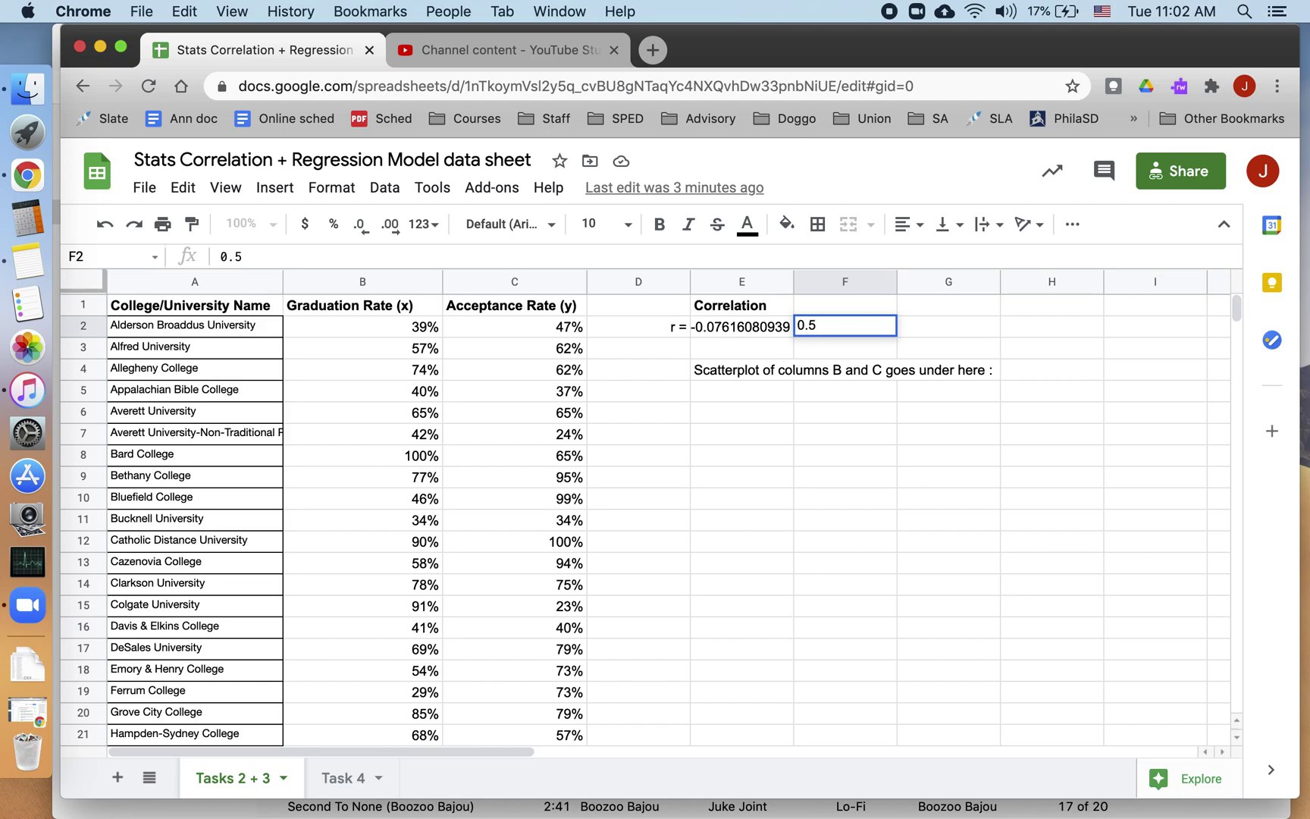
key("BackSpace")
key("BackSpace")
key("BackSpace")
type("-0.5")
key("Return")
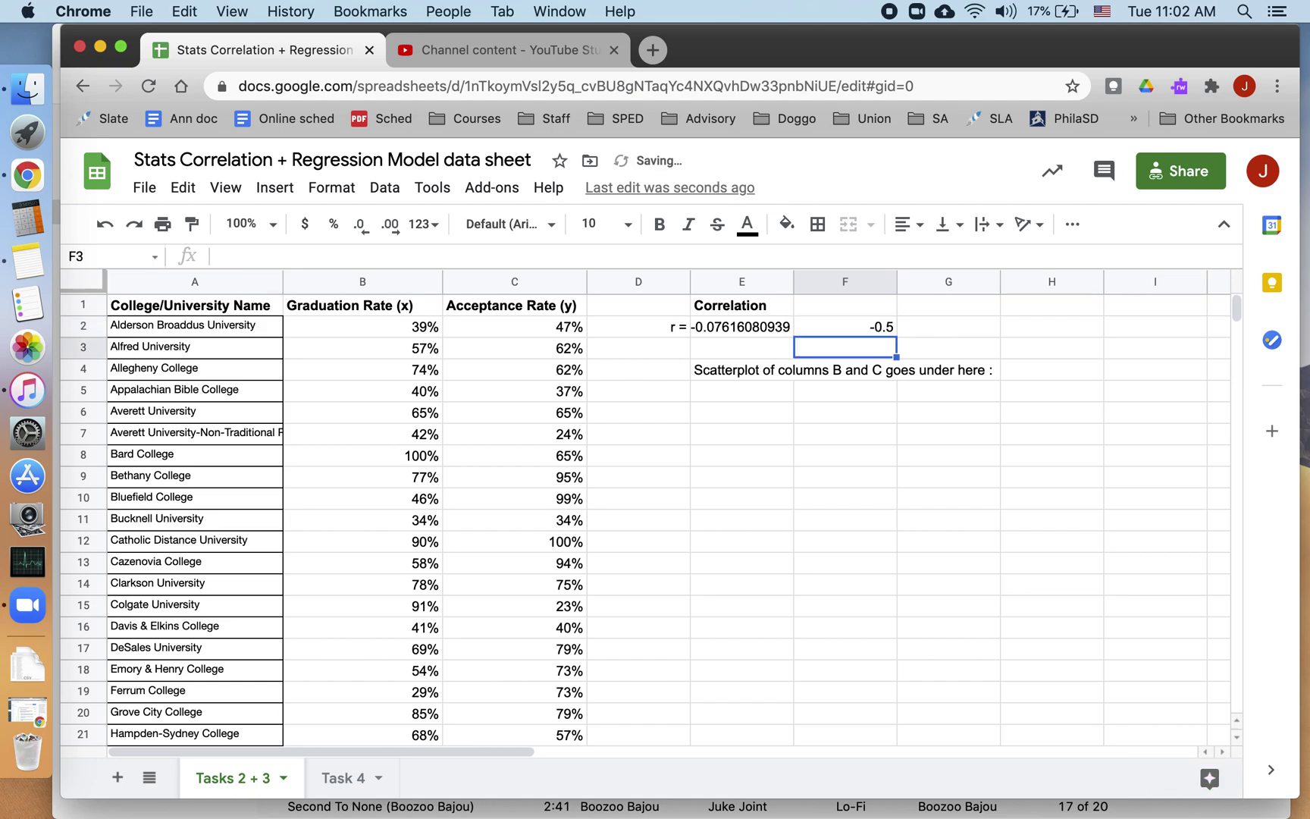
key("Up")
key("Delete")
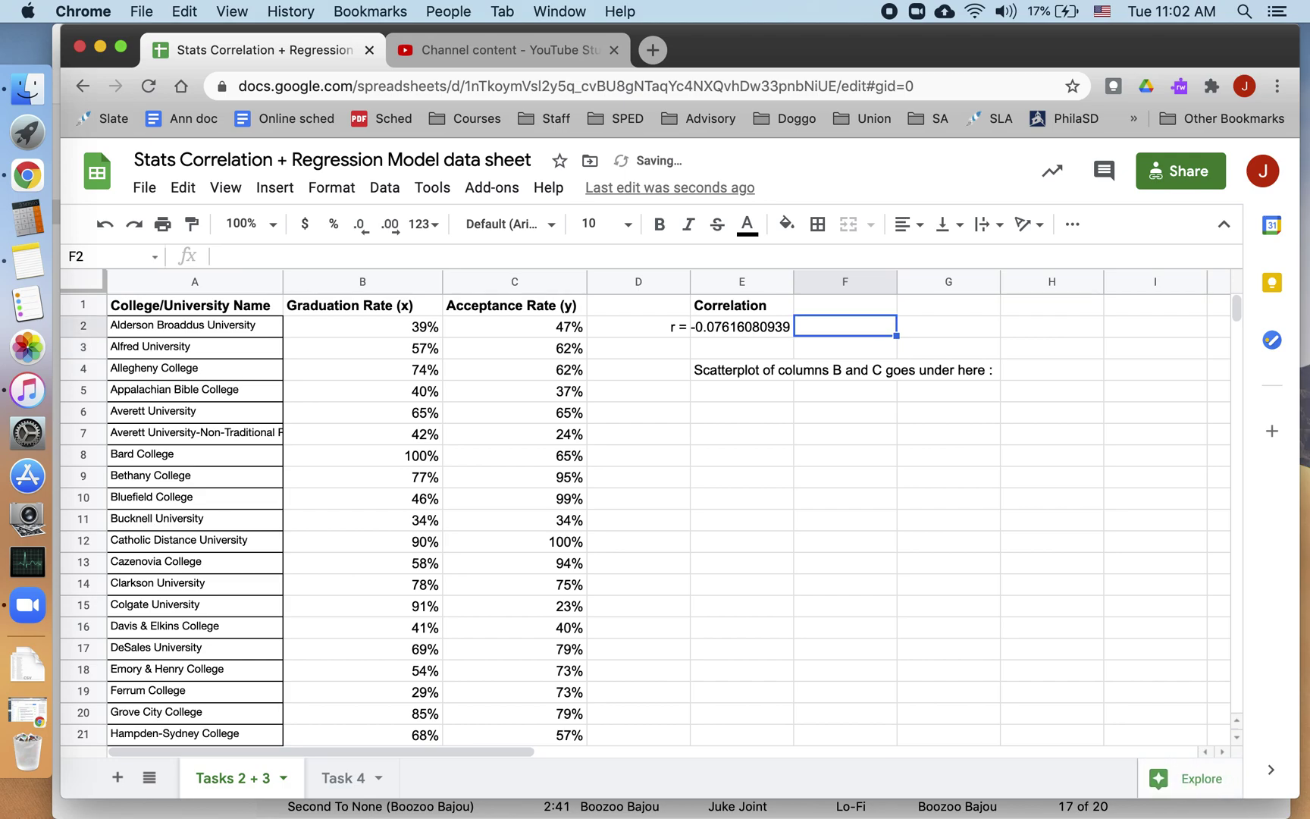
left_click(718, 333)
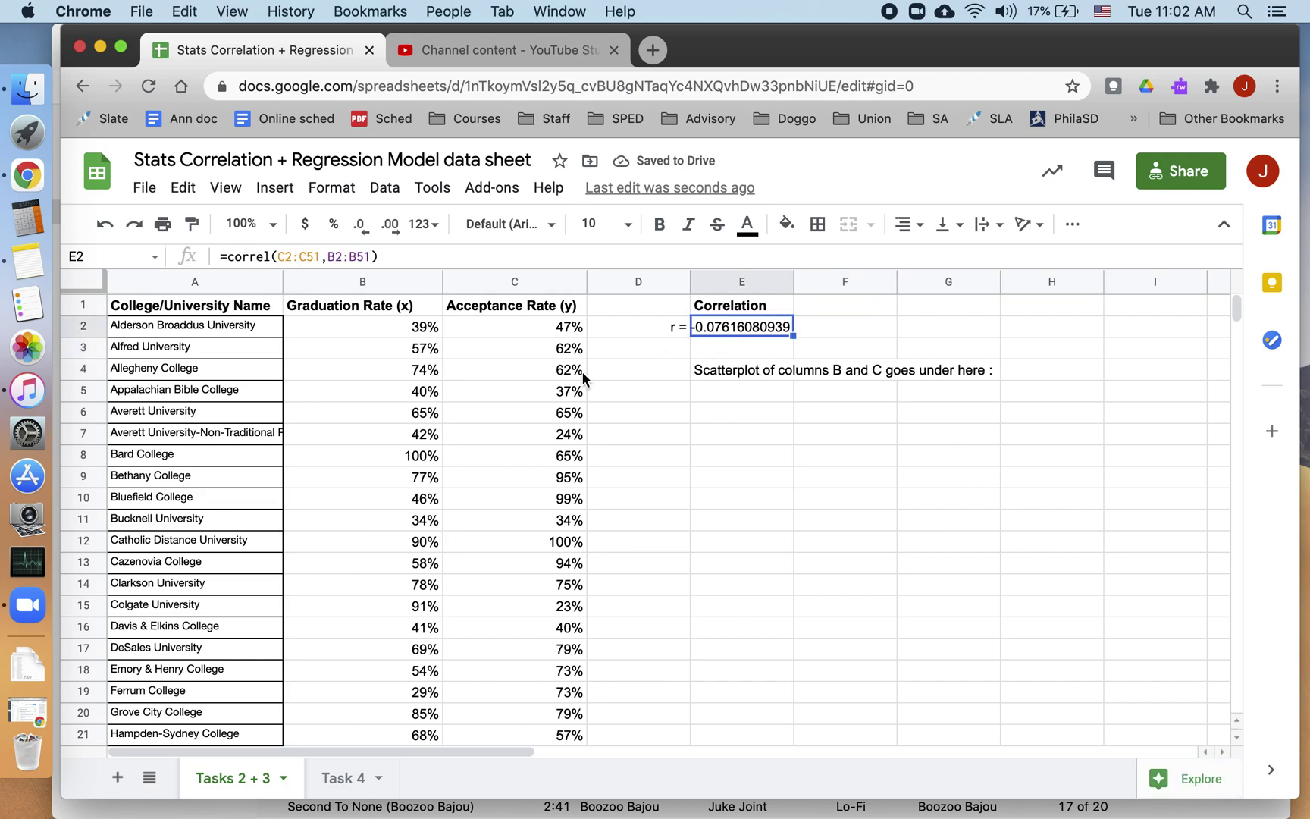
left_click(552, 347)
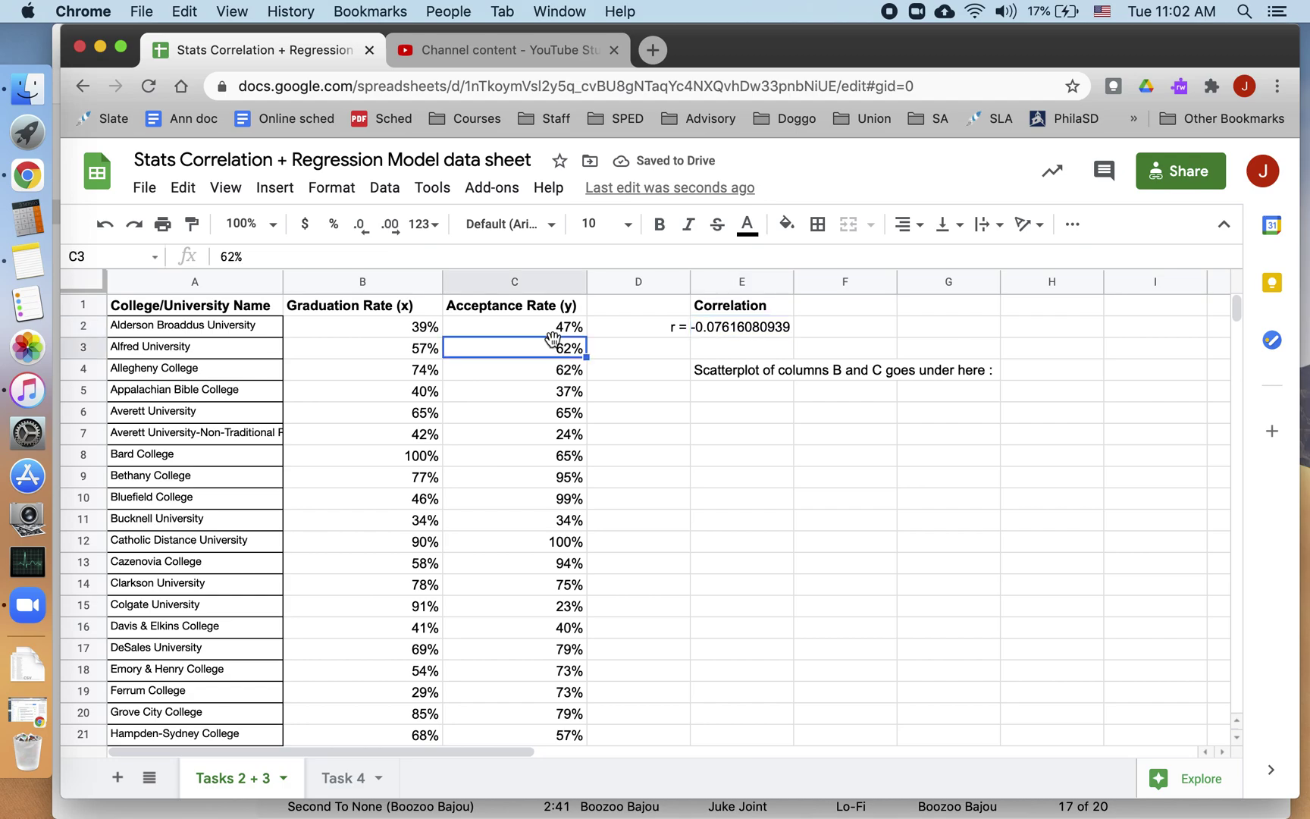
left_click(520, 332)
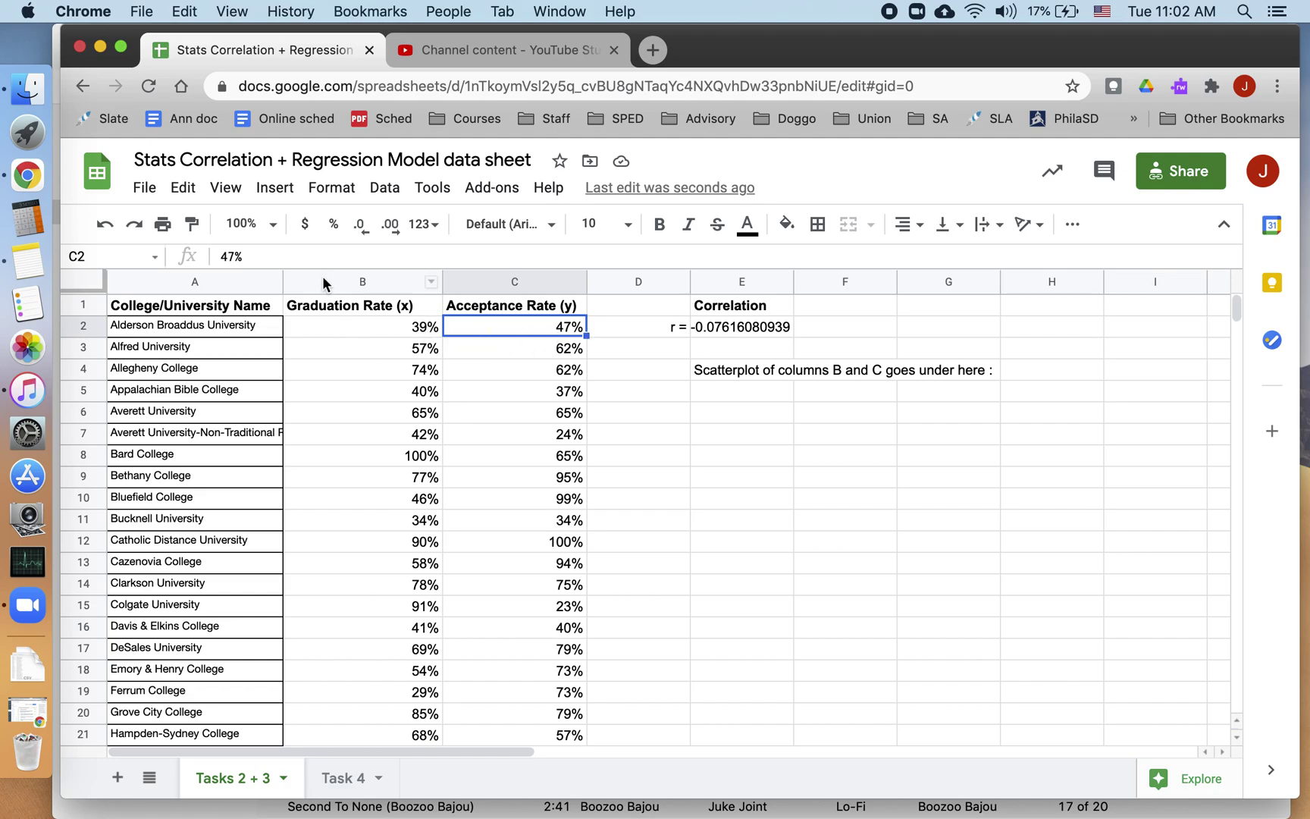
left_click(354, 309)
left_click(488, 305)
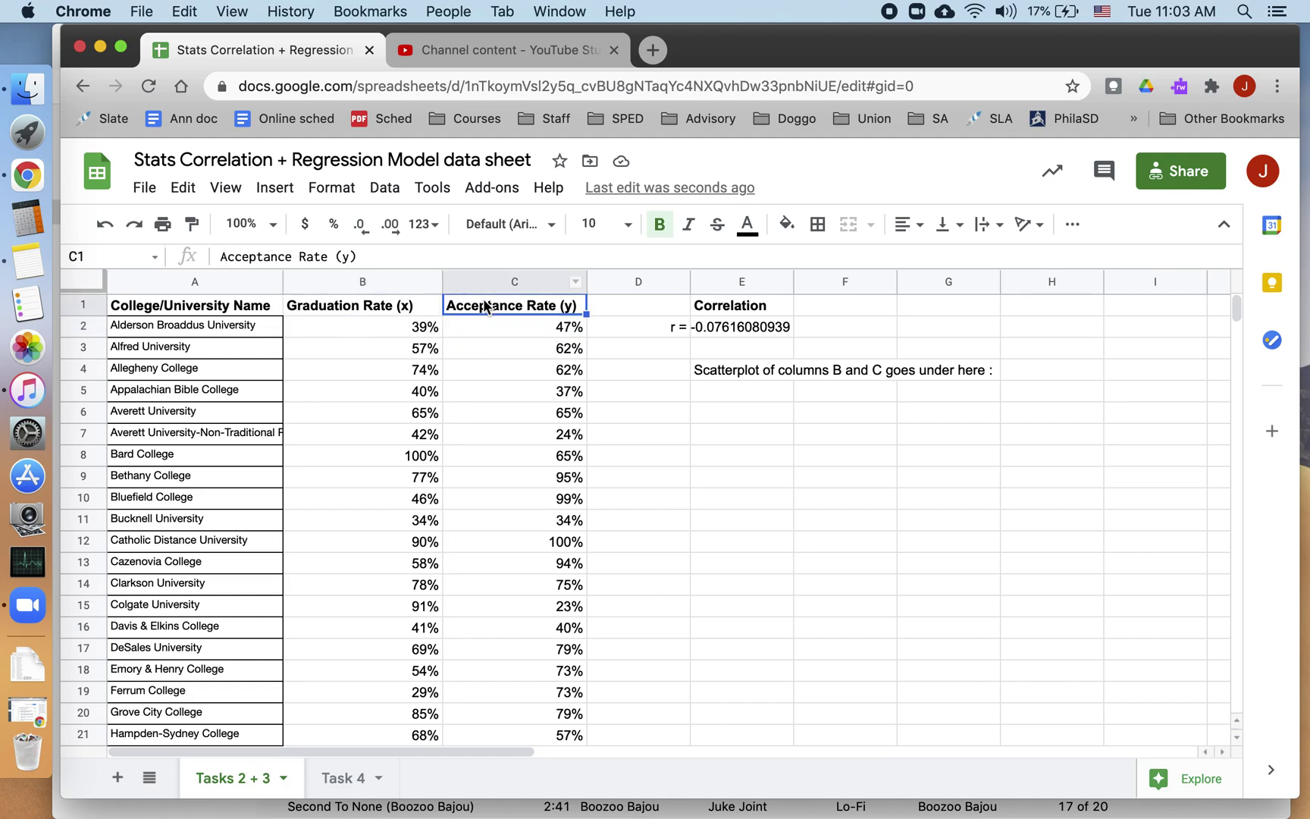
left_click(496, 370)
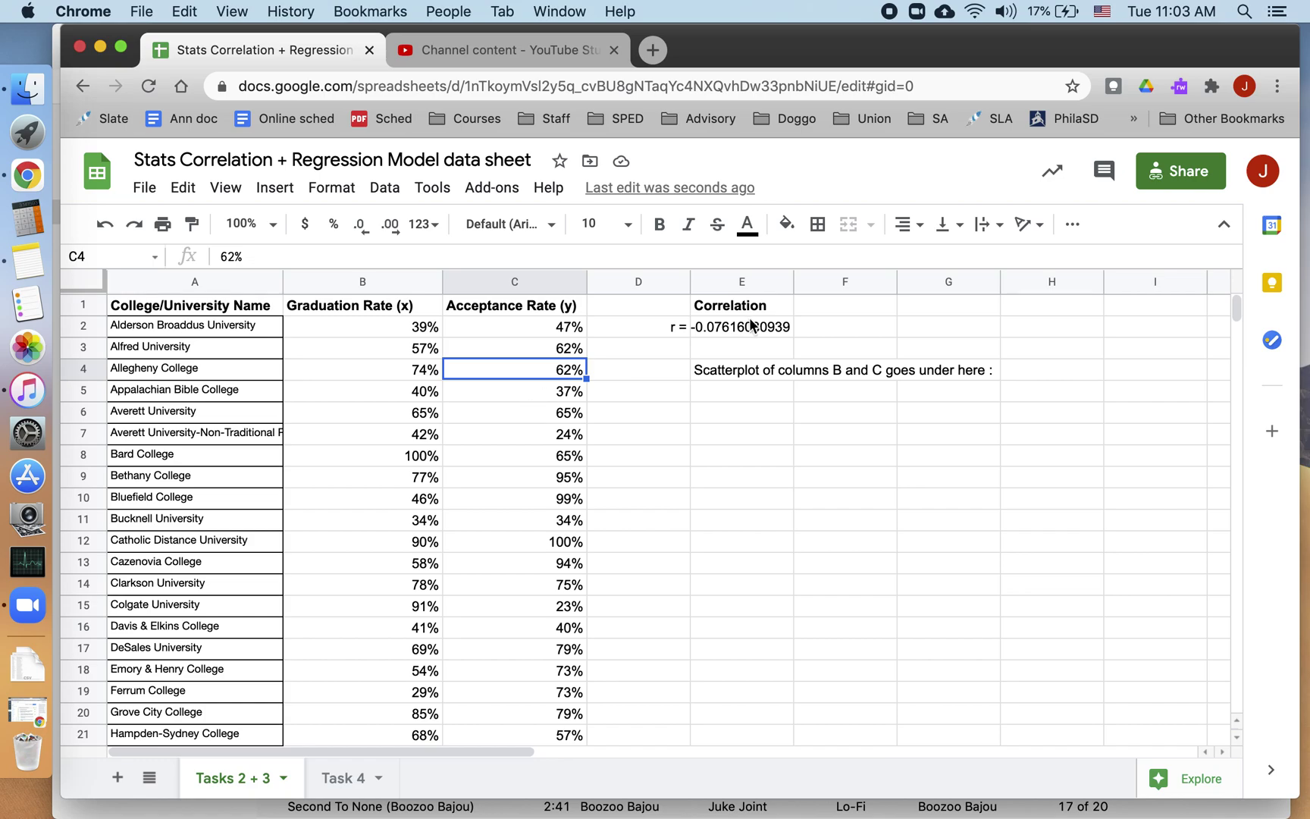
left_click(730, 334)
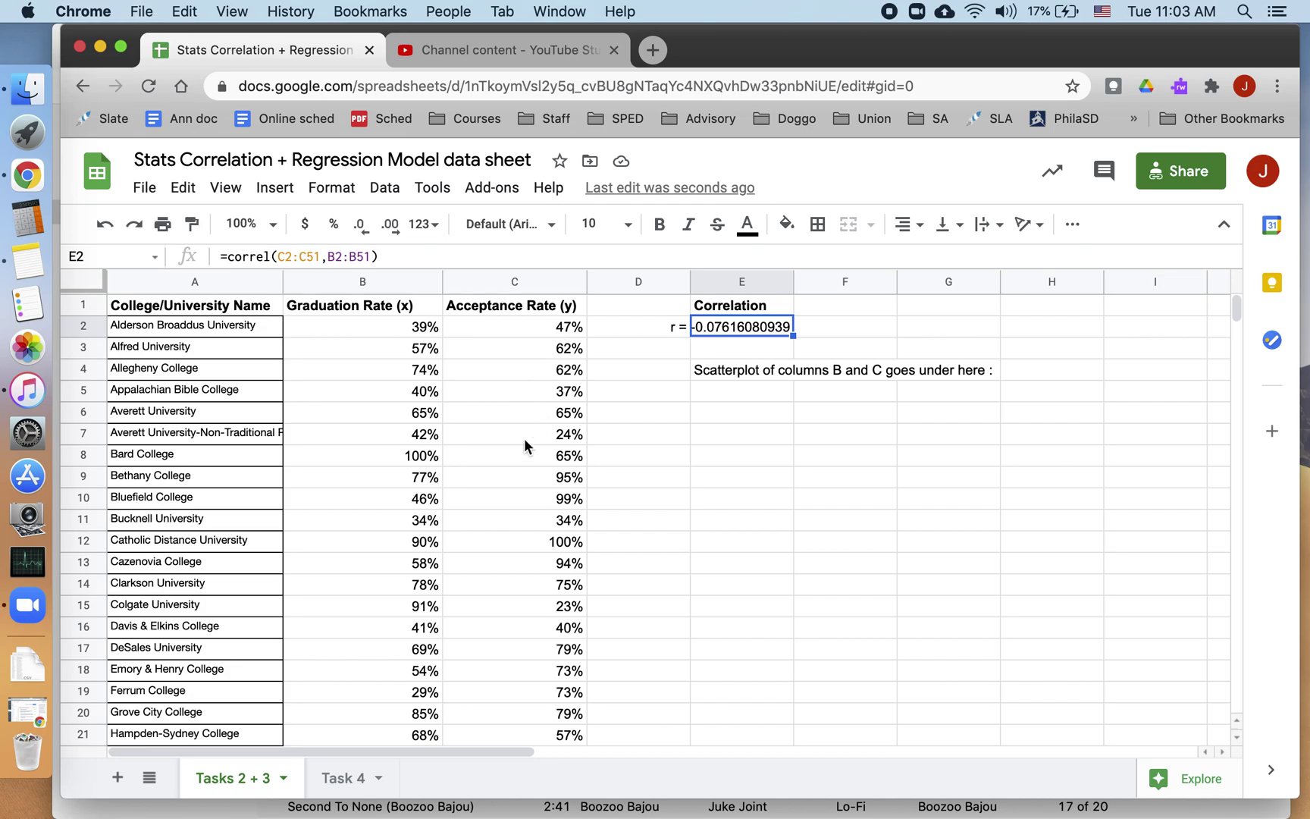
scroll(524, 438, "down", 1)
scroll(524, 439, "up", 1)
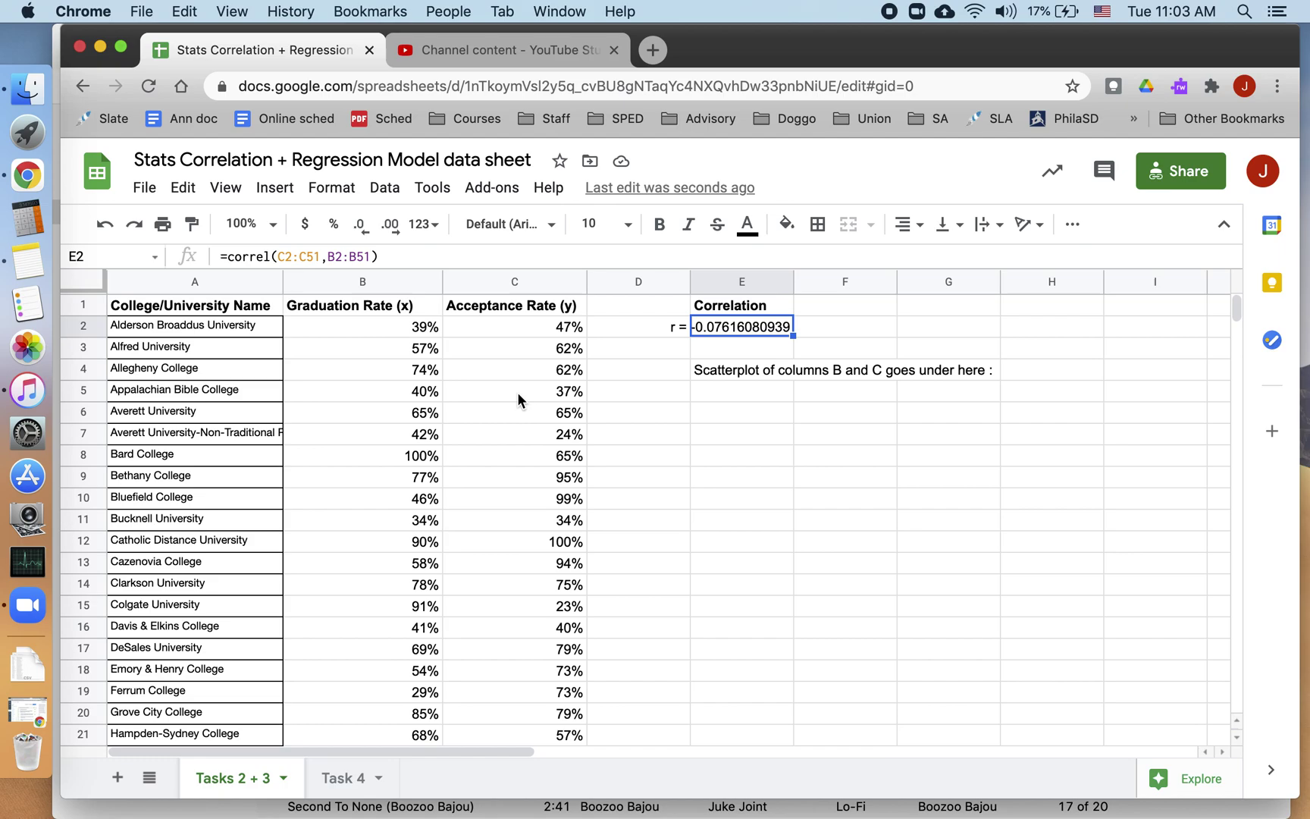